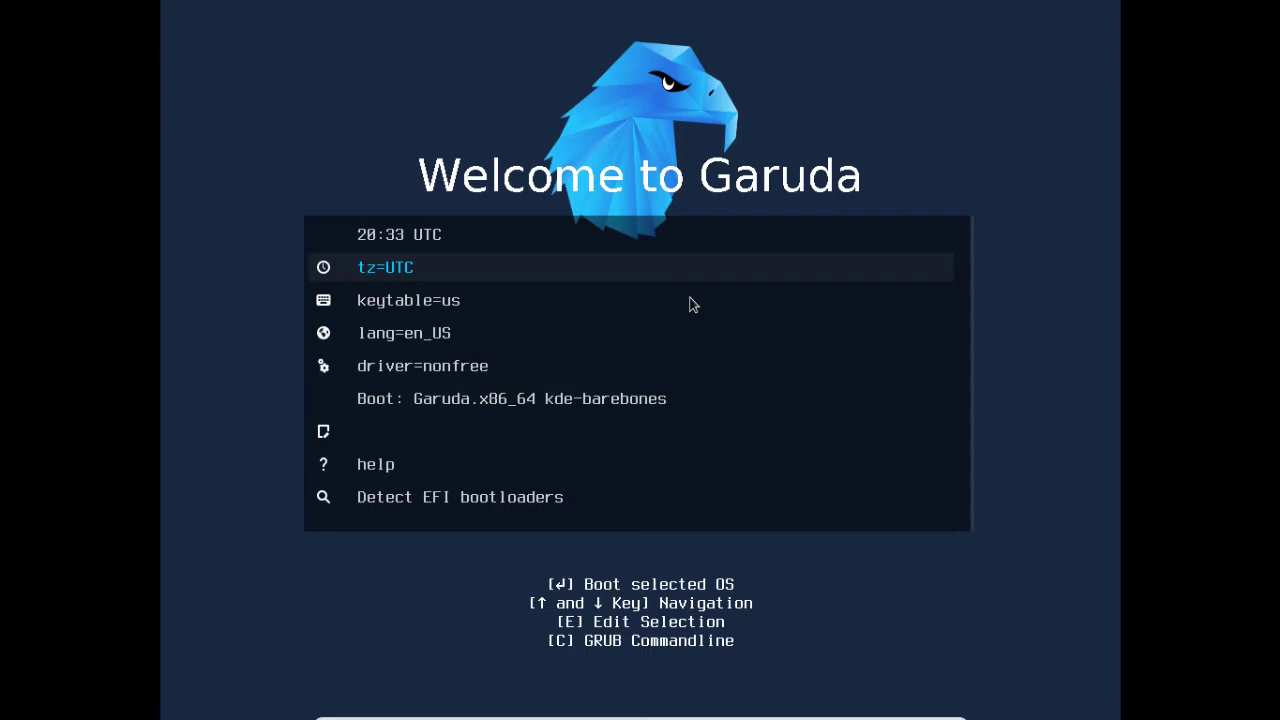
Change the boot menu keyboard layout from keytable=us to keytable=es.
{"action": "key", "text": "Down"}
{"action": "key", "text": "Return"}
{"action": "key", "text": "Down"}
{"action": "key", "text": "Down"}
{"action": "key", "text": "Down"}
{"action": "key", "text": "Down"}
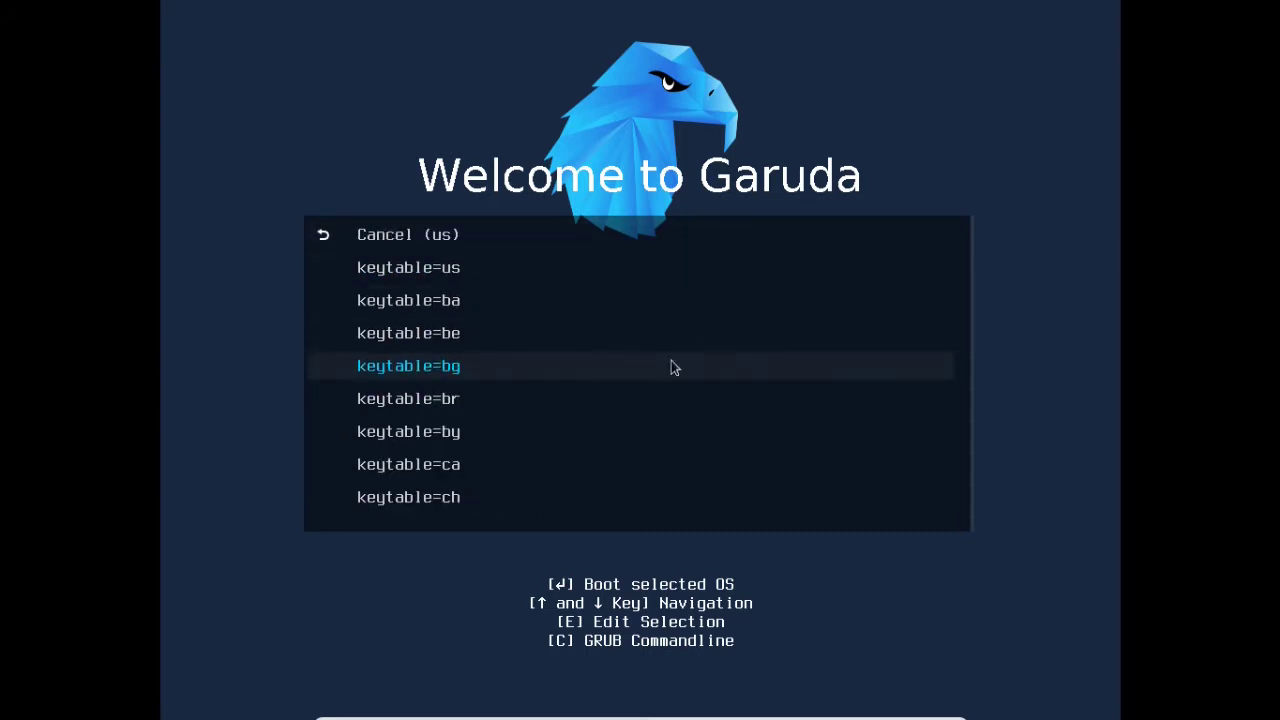
{"action": "key", "text": "Down"}
{"action": "key", "text": "Down"}
{"action": "key", "text": "Down"}
{"action": "key", "text": "Down"}
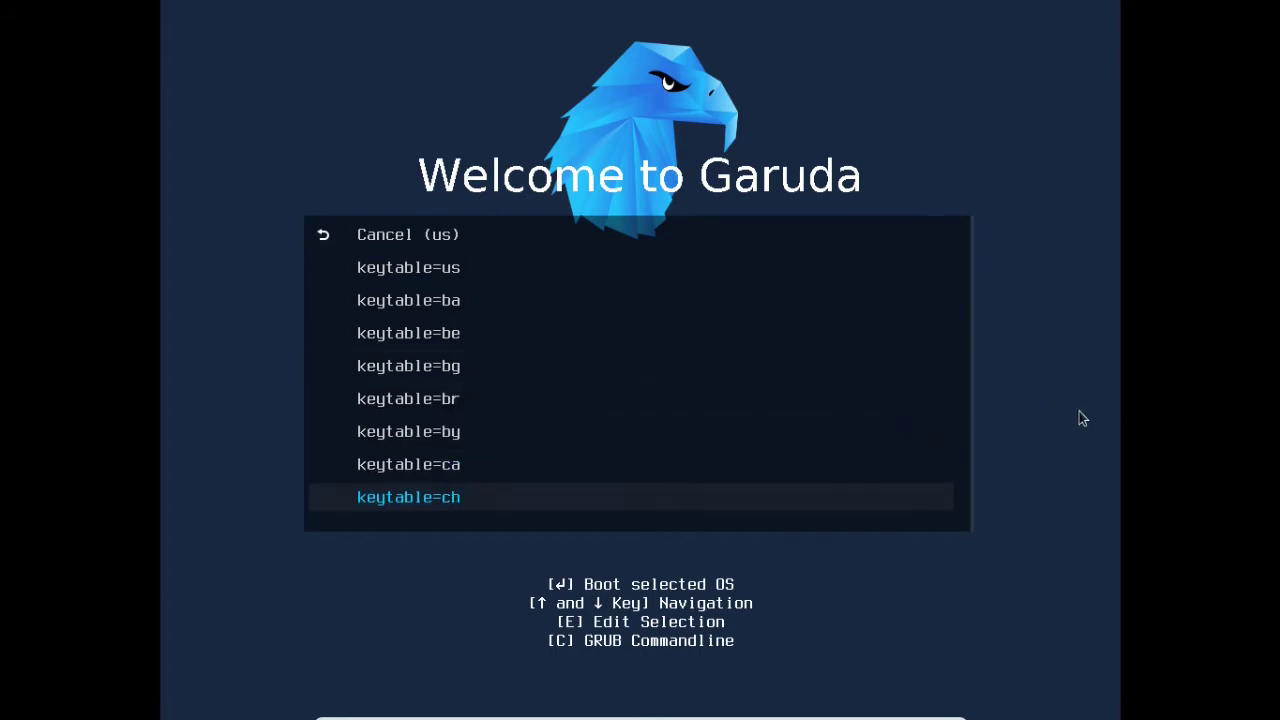
{"action": "key", "text": "Down"}
{"action": "key", "text": "Down"}
{"action": "left_click", "coordinate": [1079, 413]}
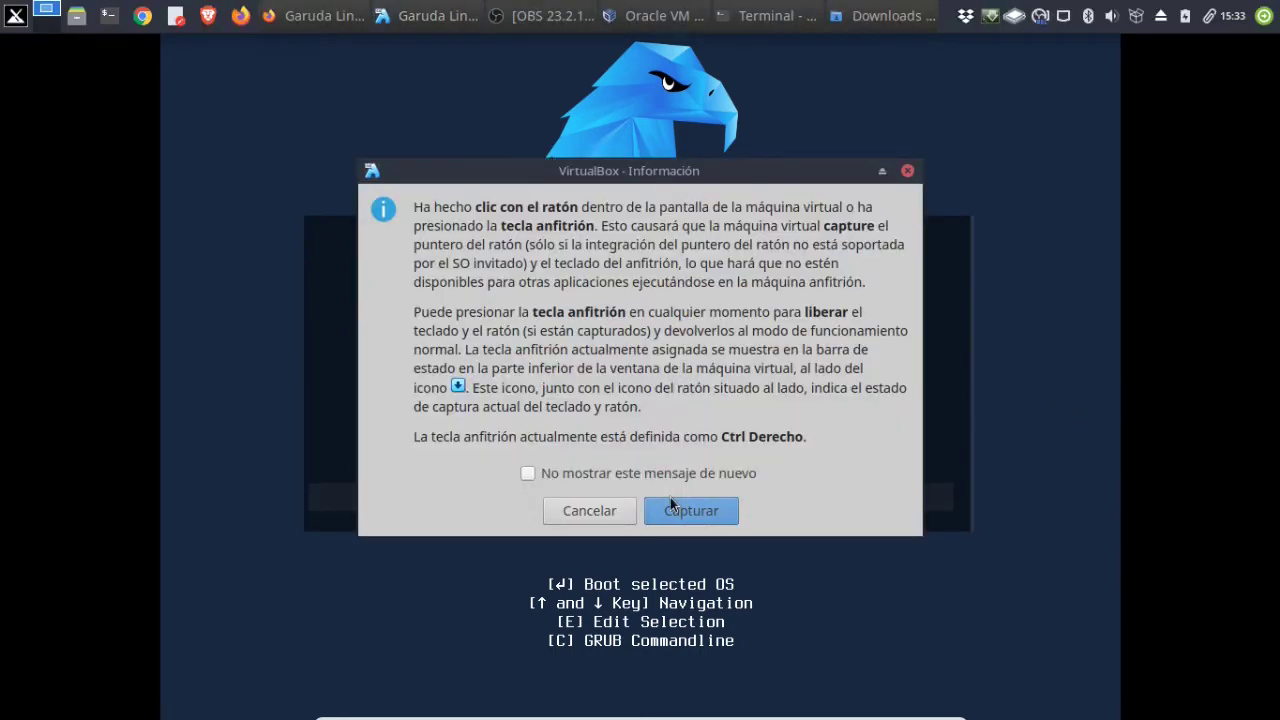
{"action": "left_click", "coordinate": [664, 510]}
{"action": "key", "text": "Down"}
{"action": "key", "text": "Down"}
{"action": "key", "text": "Down"}
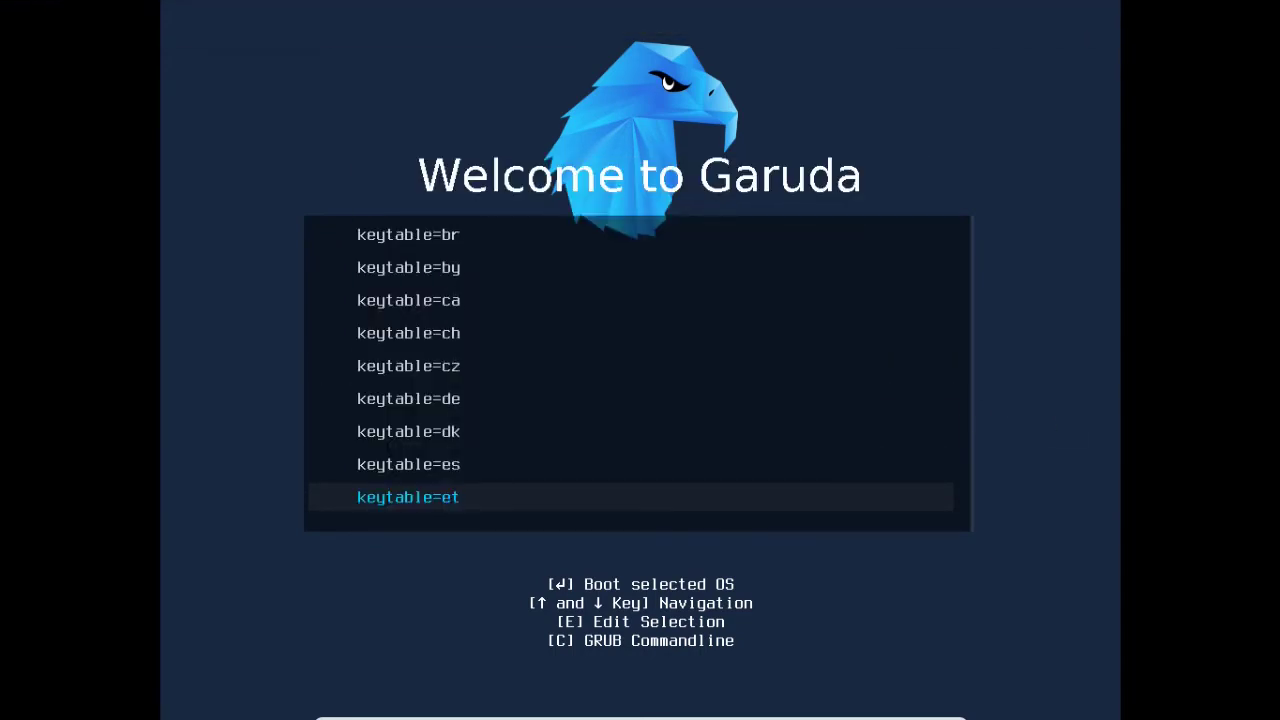
{"action": "key", "text": "Up"}
{"action": "key", "text": "Return"}
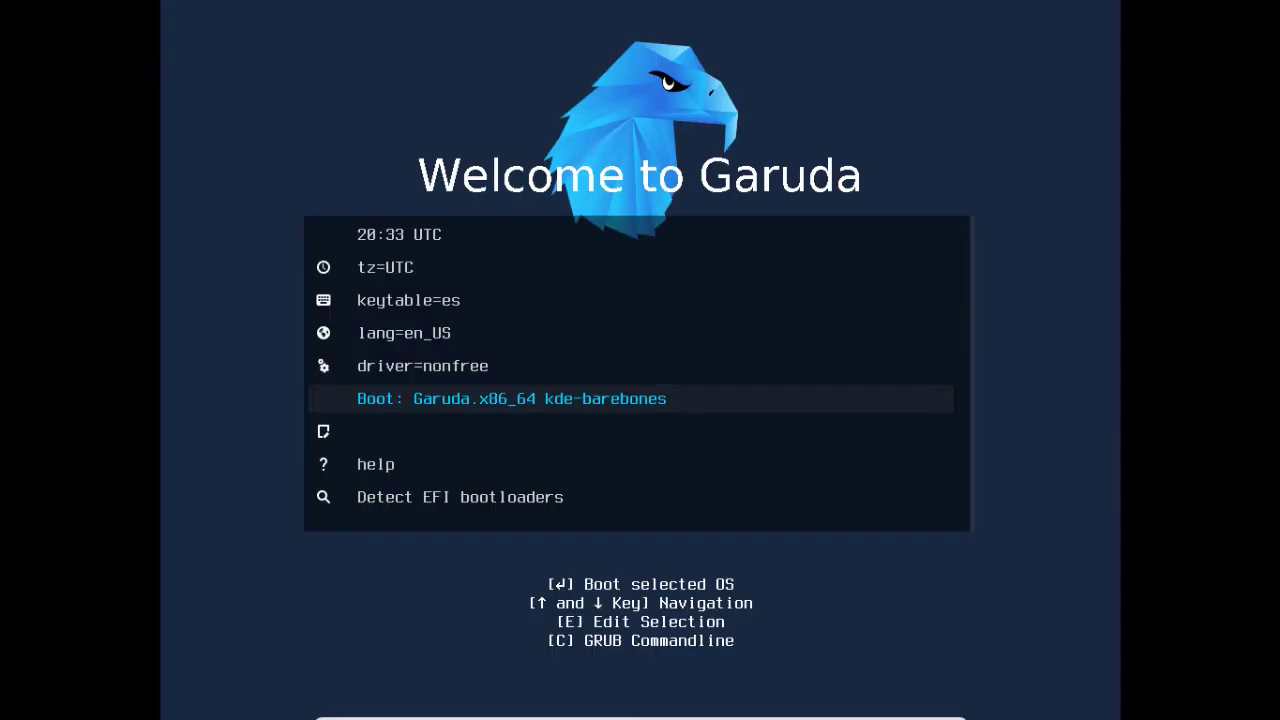
Set the boot language to Español with the es_CO regional variant.
{"action": "key", "text": "Up"}
{"action": "key", "text": "Up"}
{"action": "key", "text": "Return"}
{"action": "key", "text": "Down"}
{"action": "key", "text": "Down"}
{"action": "key", "text": "Down"}
{"action": "key", "text": "Down"}
{"action": "key", "text": "Down"}
{"action": "key", "text": "Down"}
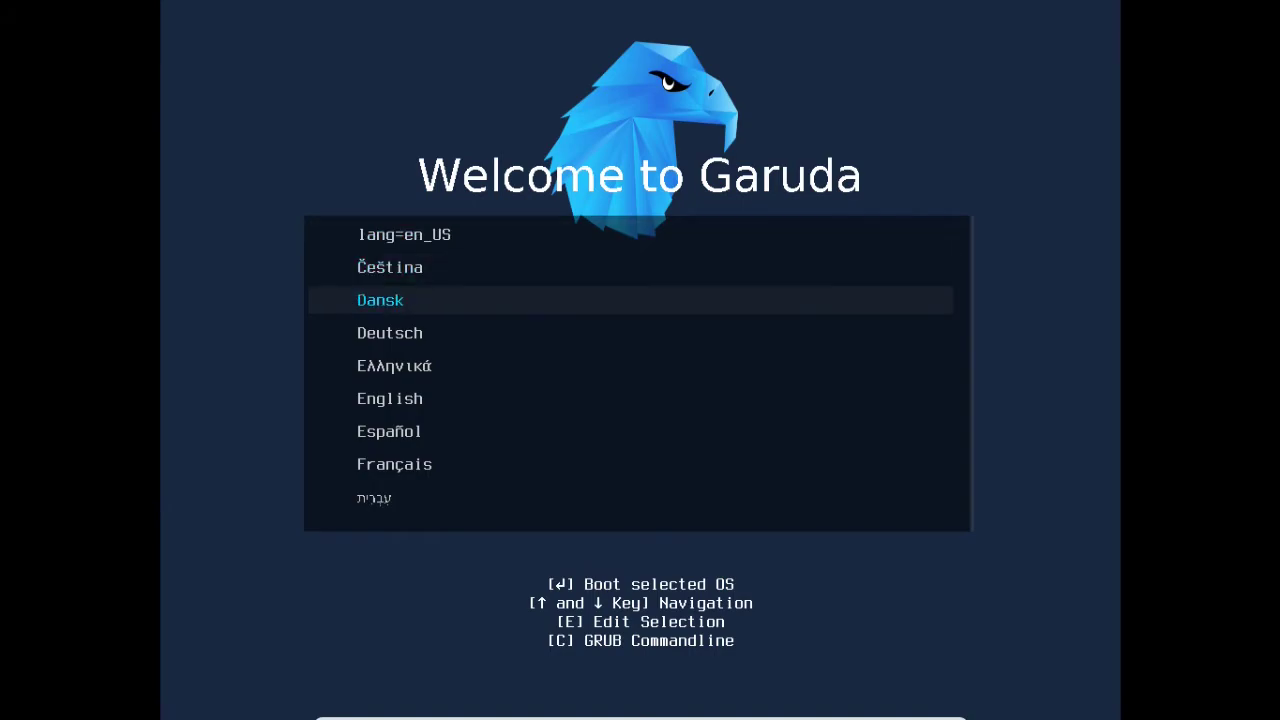
{"action": "key", "text": "Return"}
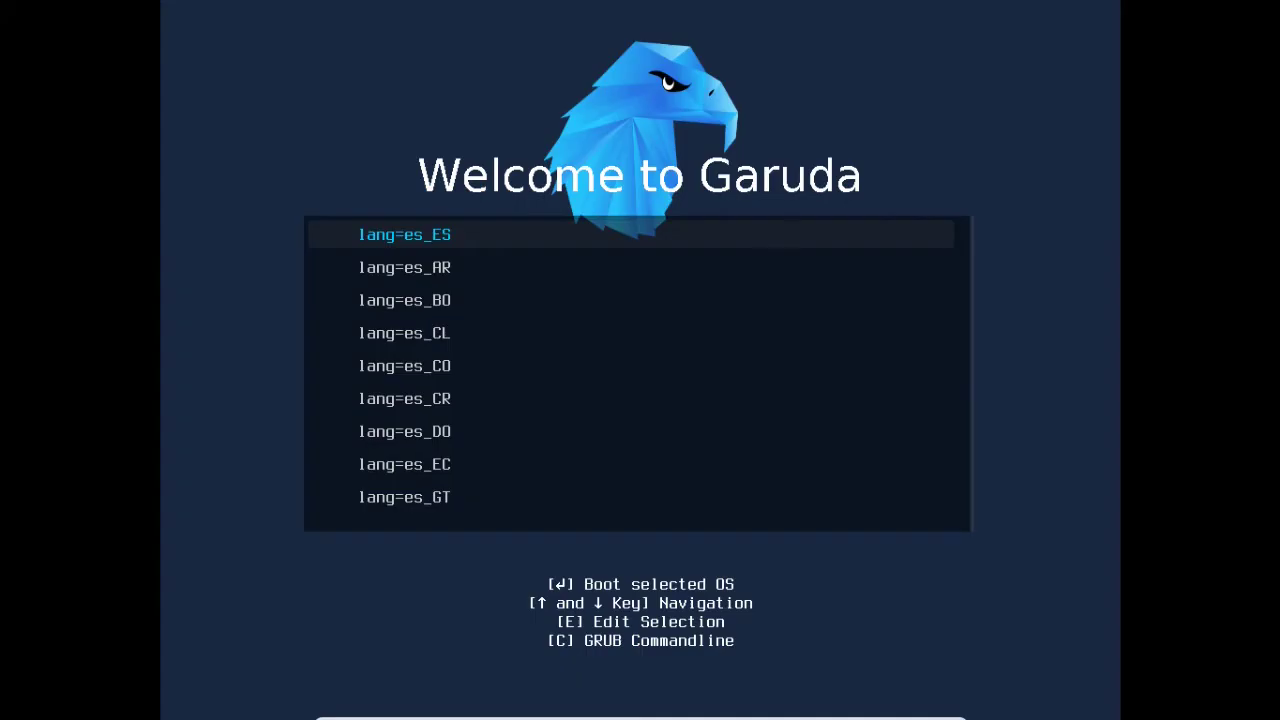
{"action": "key", "text": "Down"}
{"action": "key", "text": "Down"}
{"action": "key", "text": "Down"}
{"action": "key", "text": "Down"}
{"action": "key", "text": "Return"}
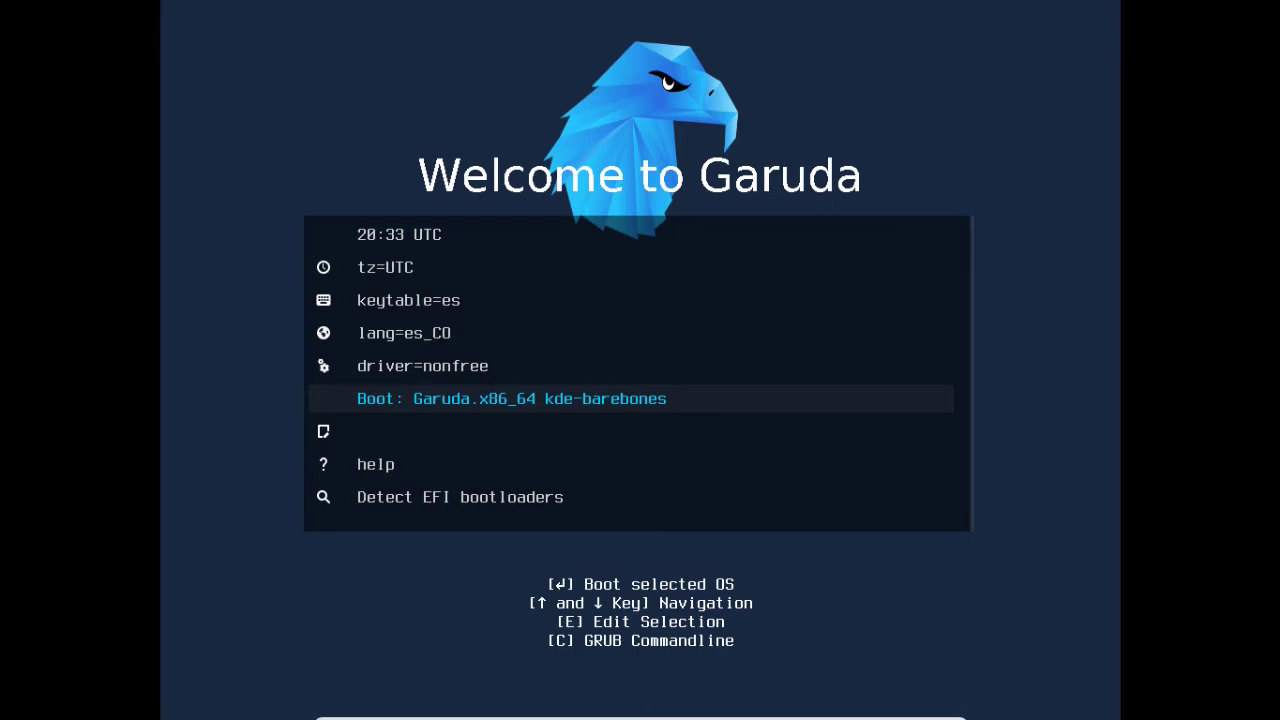
Boot the Garuda.x86_64 kde-barebones live entry.
{"action": "key", "text": "Up"}
{"action": "key", "text": "Down"}
{"action": "key", "text": "Return"}
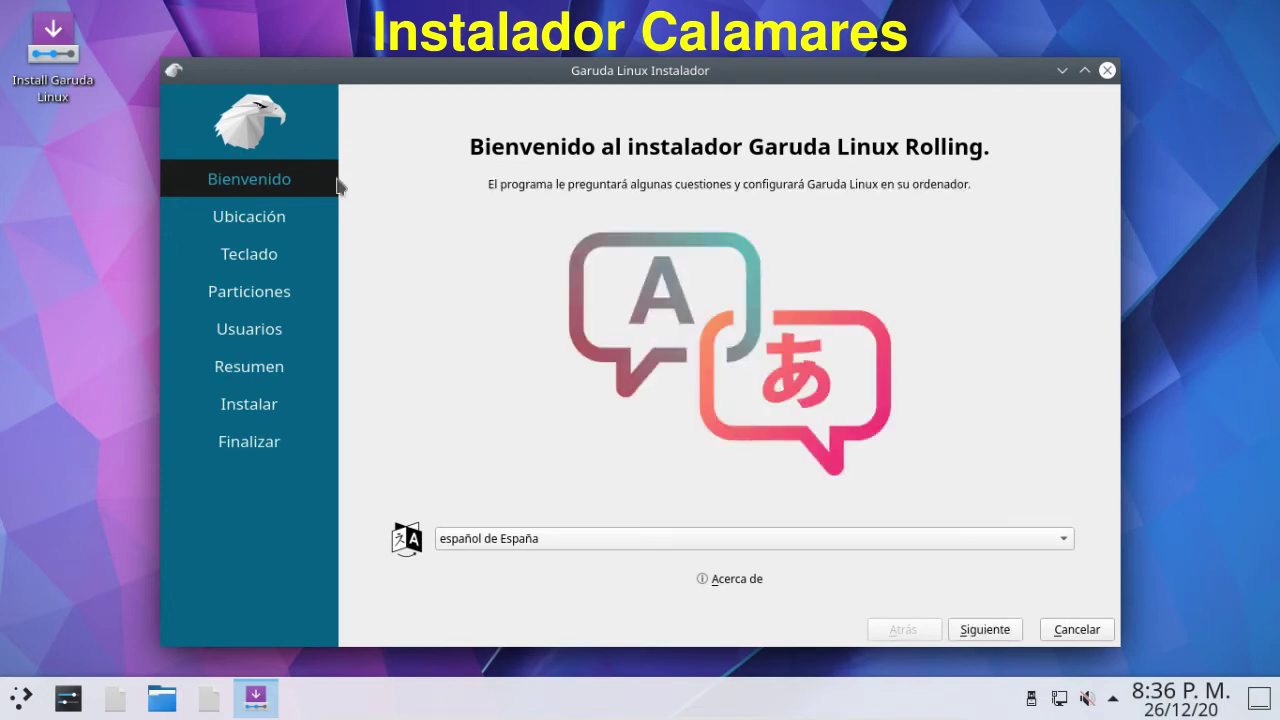
Switch the installer language to español de México.
{"action": "left_click", "coordinate": [940, 543]}
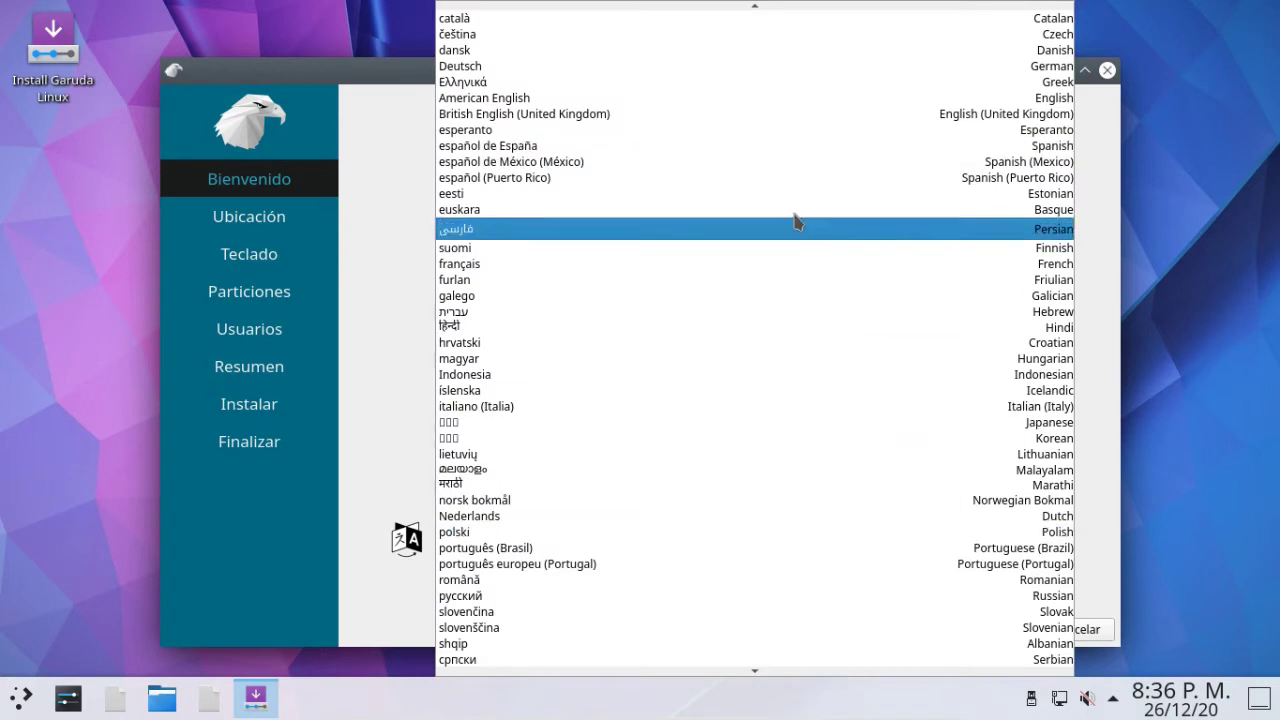
{"action": "left_click", "coordinate": [757, 163]}
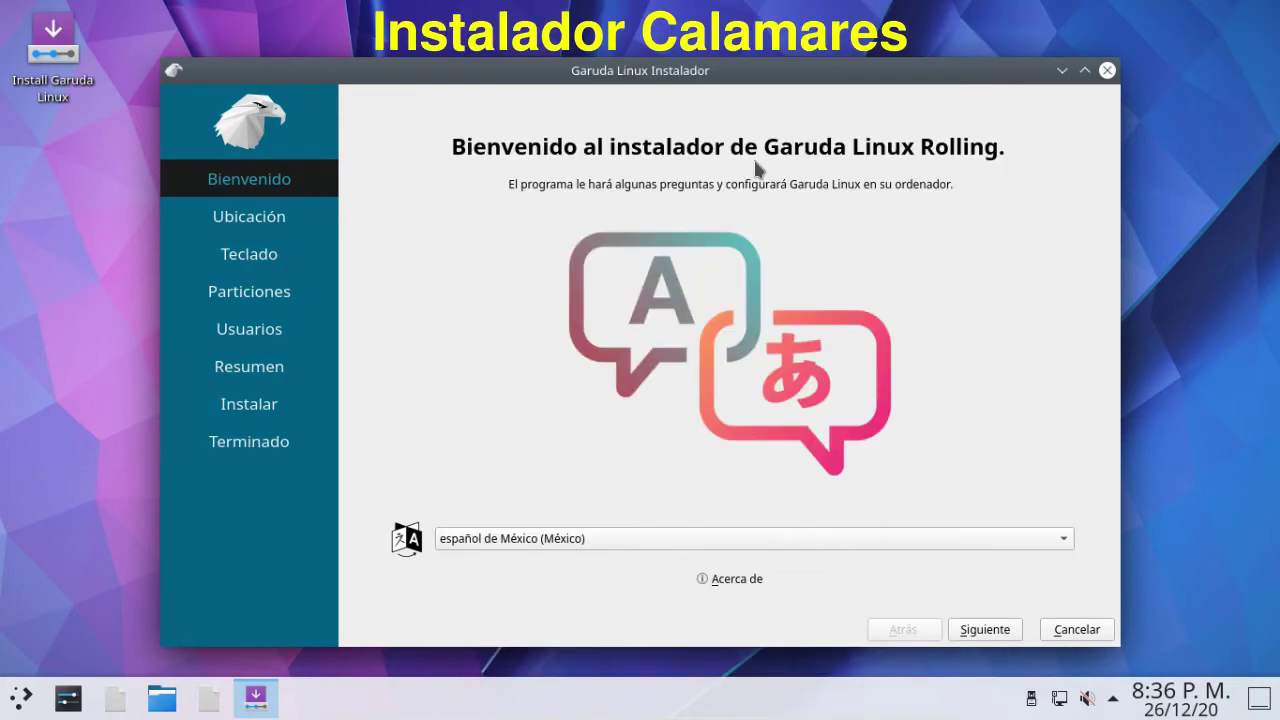
{"action": "left_click", "coordinate": [968, 630]}
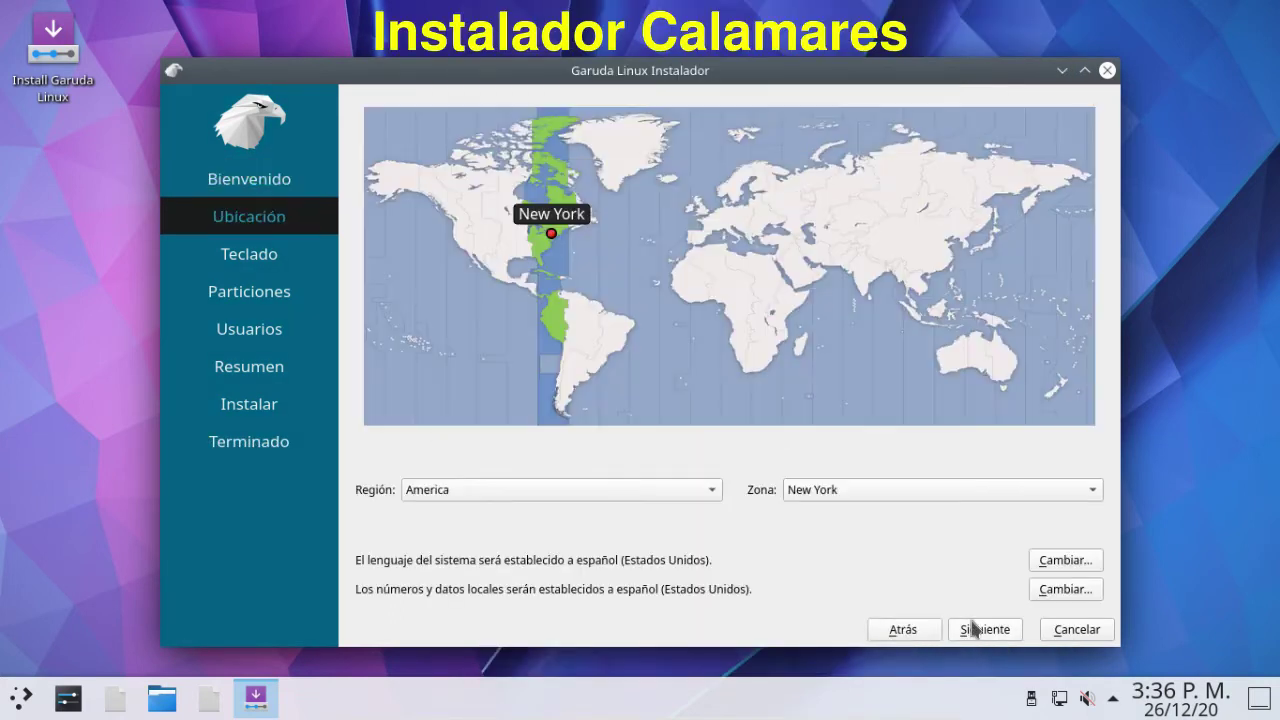
Set the time zone to America/Bogota and keep the default Spanish keyboard.
{"action": "left_click", "coordinate": [557, 304]}
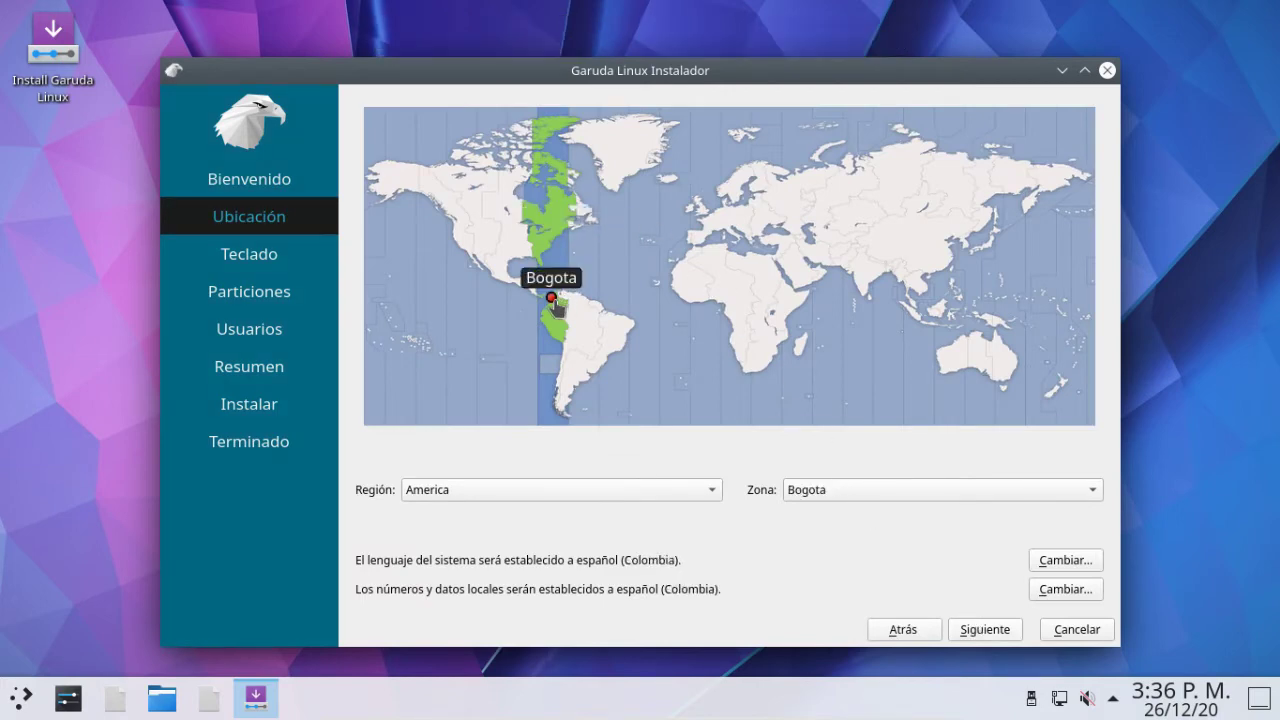
{"action": "left_click", "coordinate": [985, 631]}
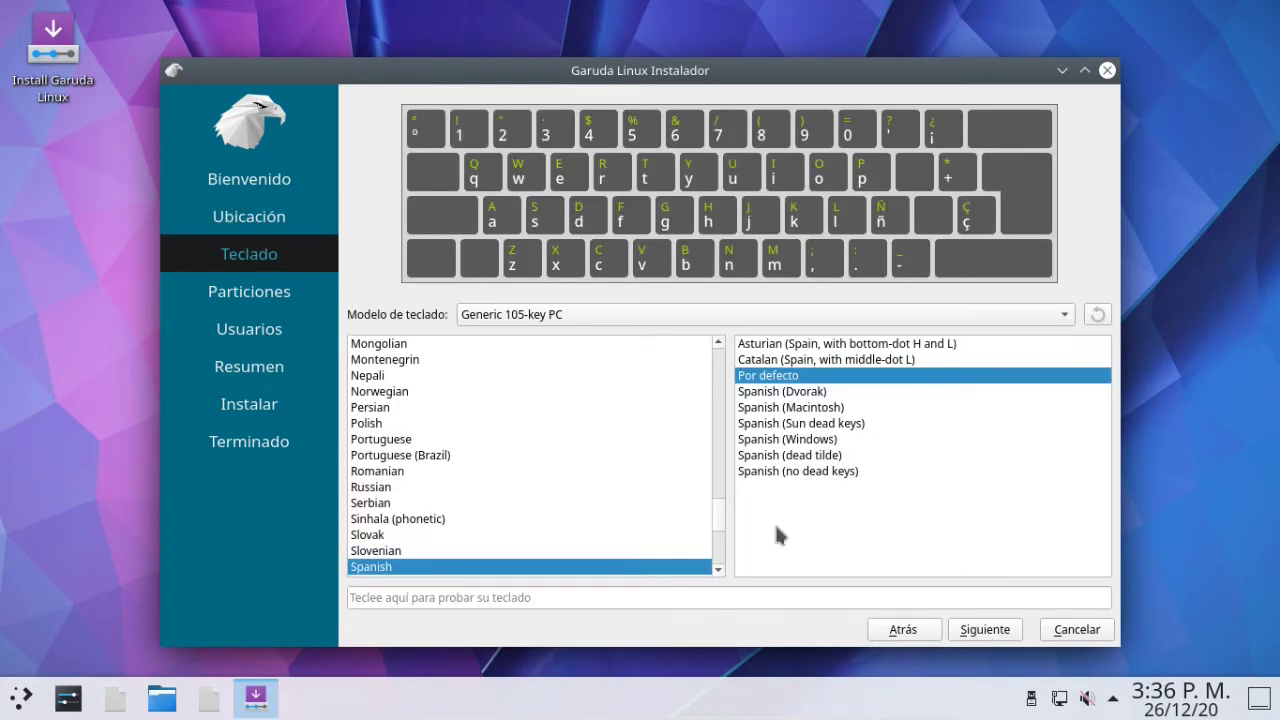
{"action": "left_click", "coordinate": [995, 634]}
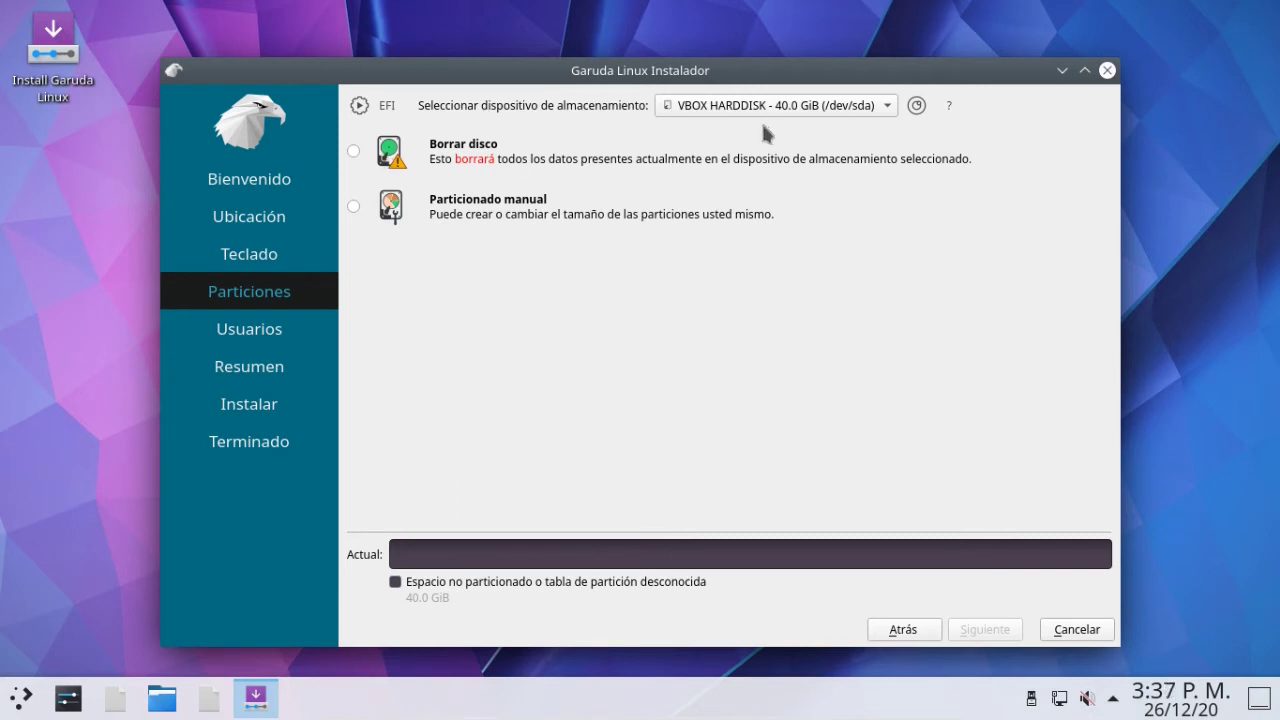
Choose Borrar disco for the 40 GiB disk with Swap a archivo, then continue.
{"action": "left_click", "coordinate": [355, 151]}
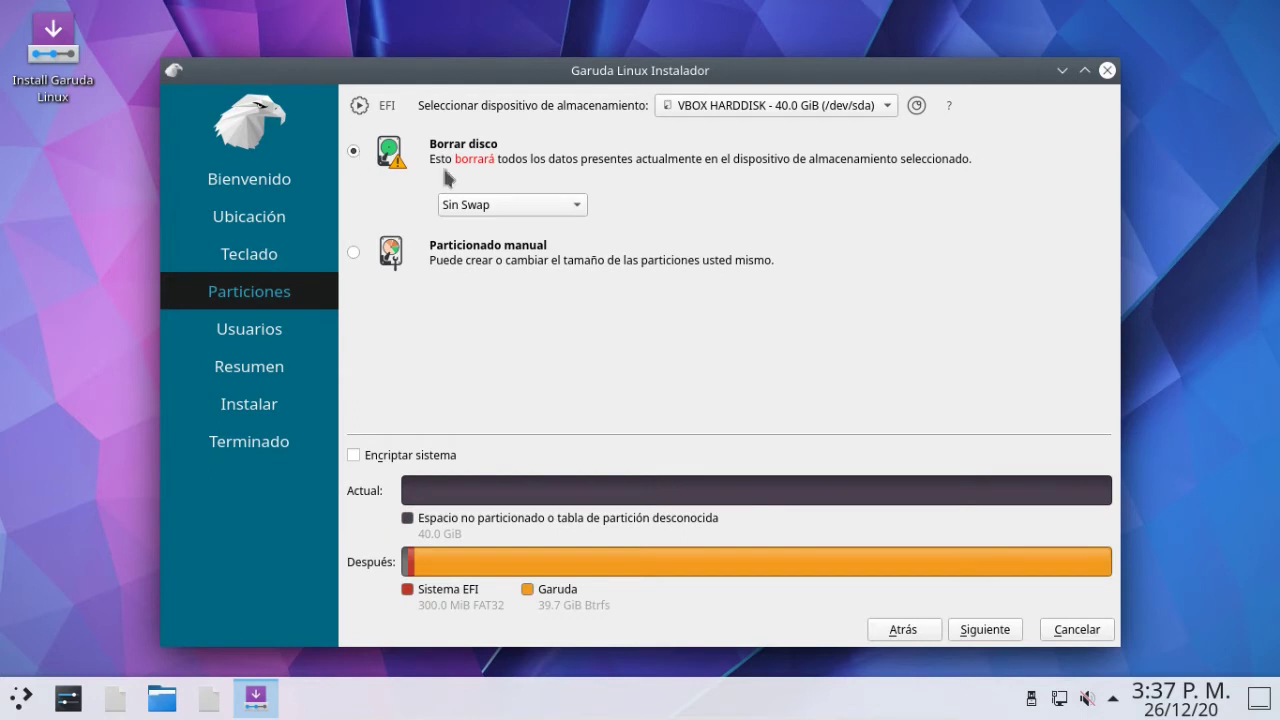
{"action": "left_click", "coordinate": [548, 206]}
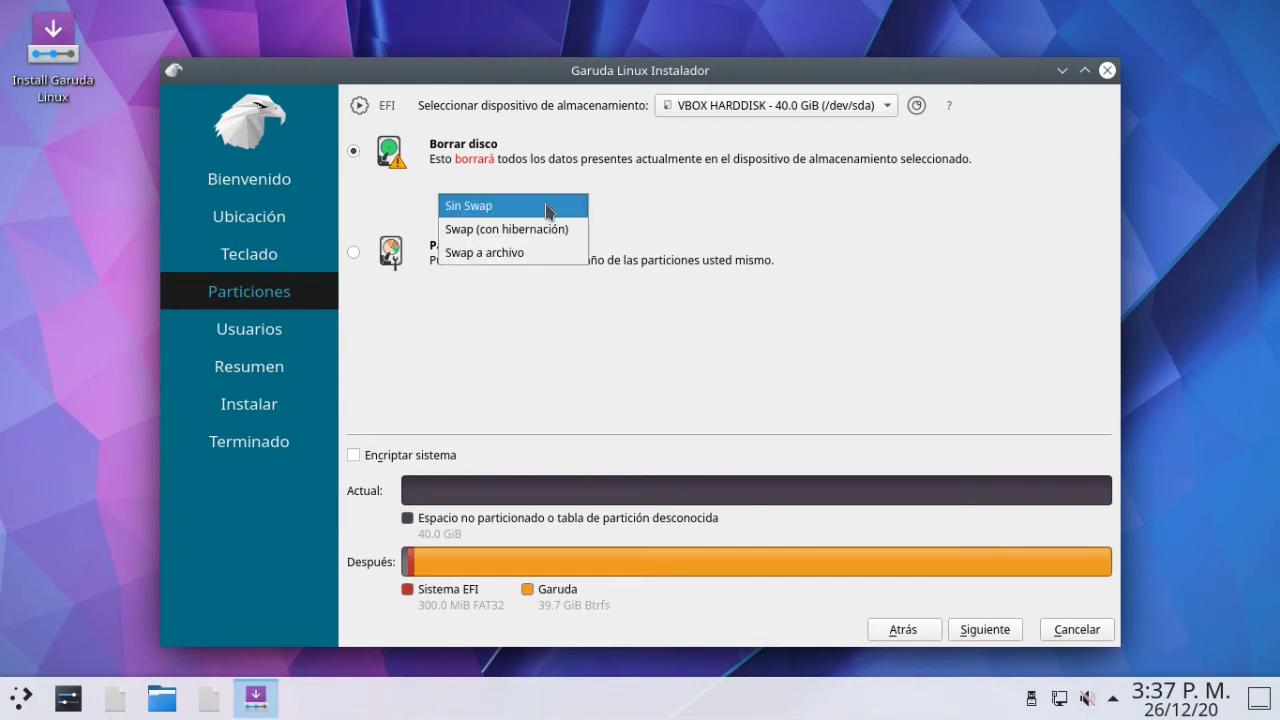
{"action": "left_click", "coordinate": [512, 254]}
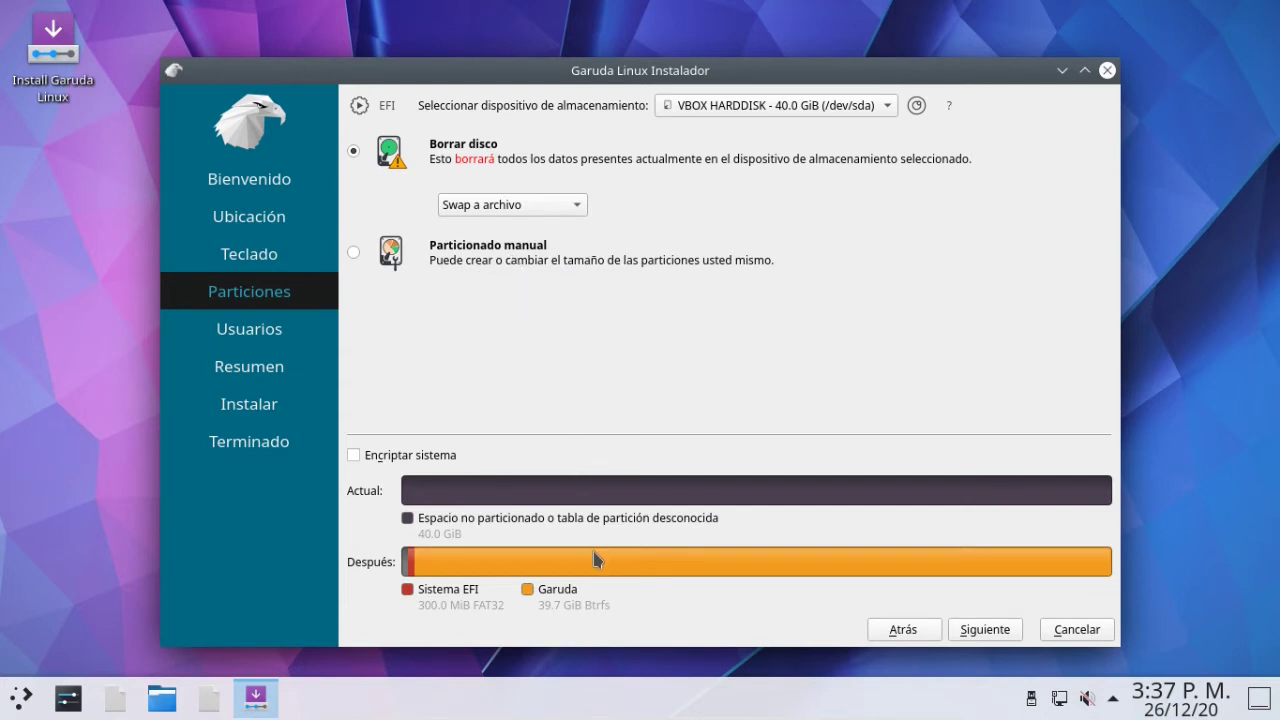
{"action": "left_click", "coordinate": [986, 630]}
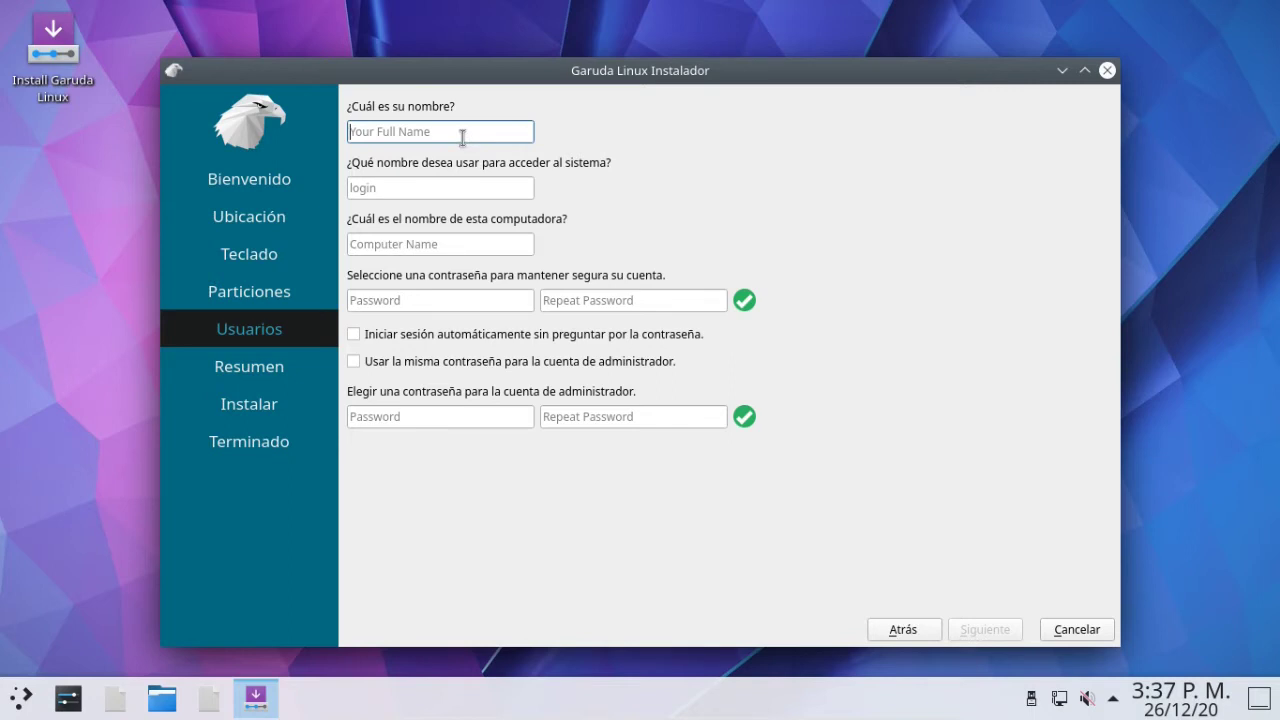
Enter the user's full name, the login name, and computer name Garuda-PC.
{"action": "type", "text": "Linux en Casa"}
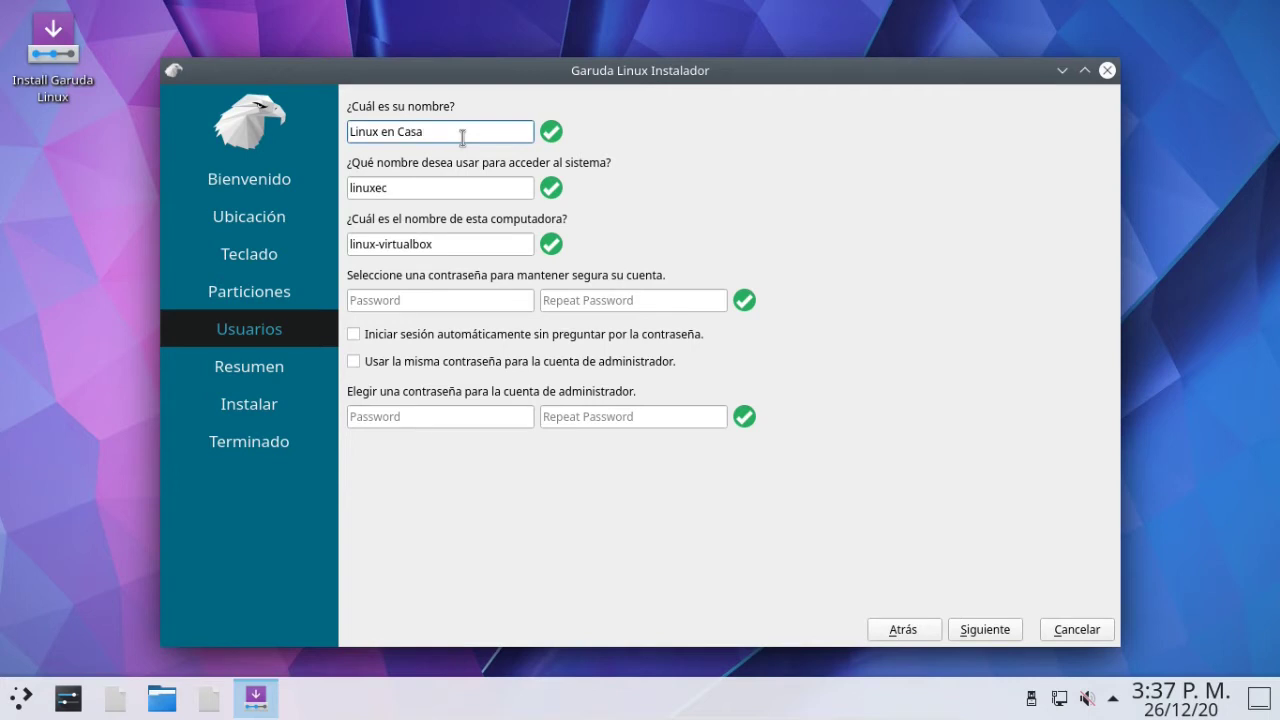
{"action": "left_click", "coordinate": [443, 187]}
{"action": "key", "text": "BackSpace"}
{"action": "type", "text": "ncasa"}
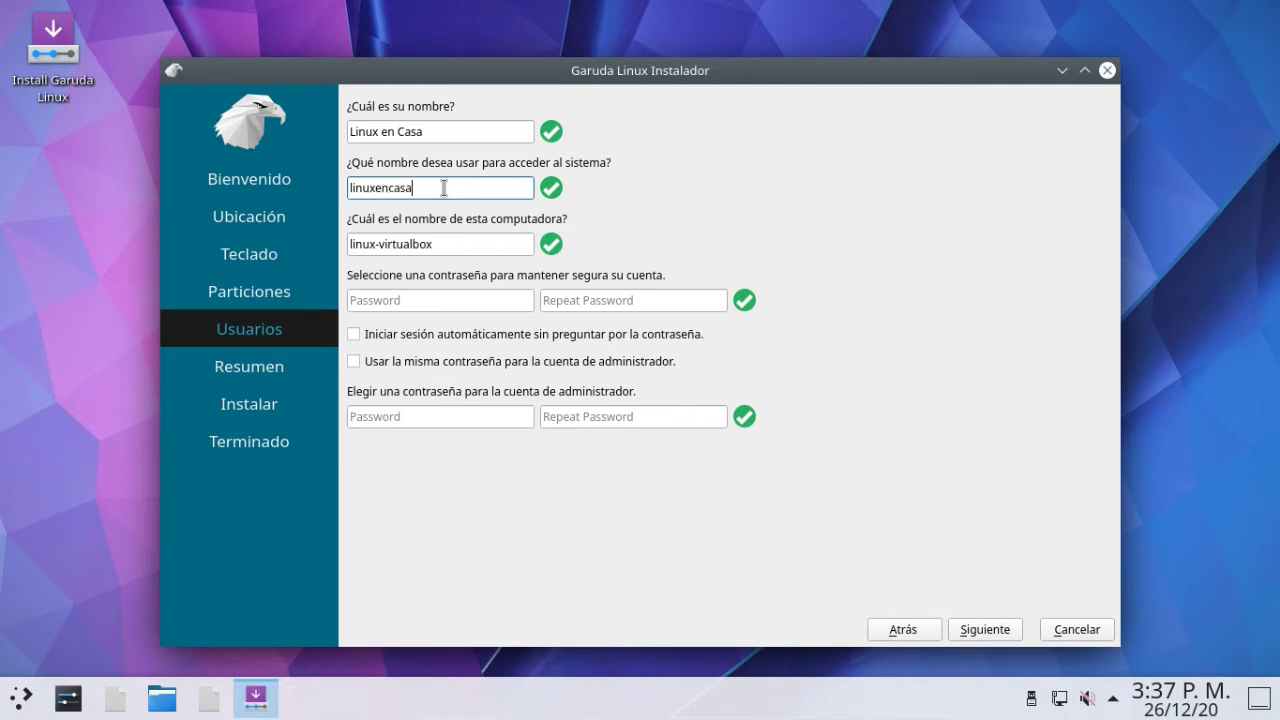
{"action": "key", "text": "Tab"}
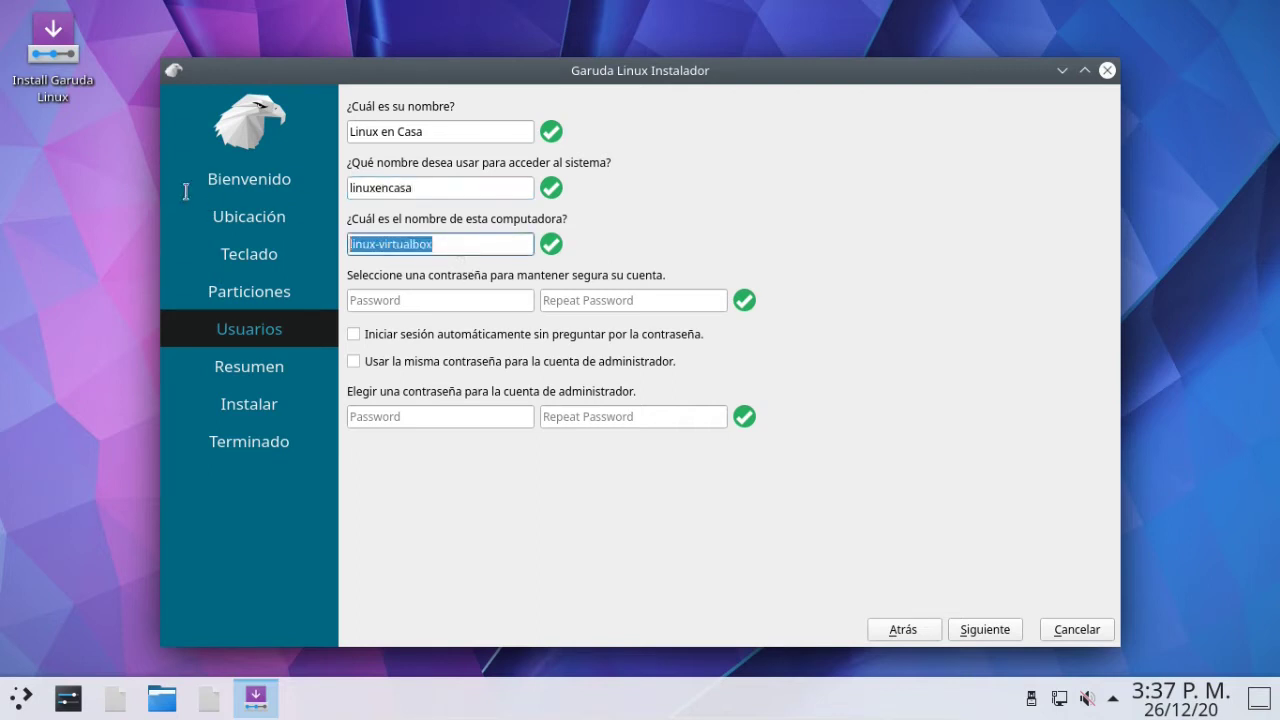
{"action": "type", "text": "G"}
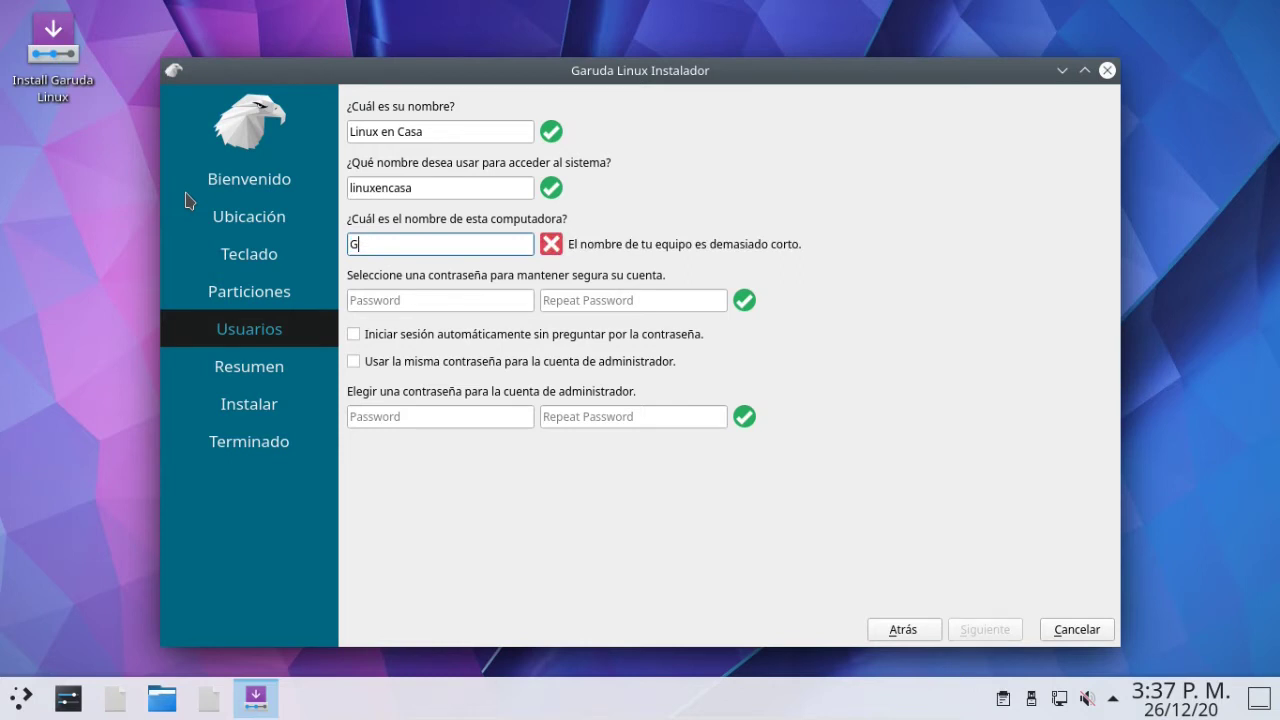
{"action": "type", "text": "ar"}
{"action": "key", "text": "BackSpace"}
{"action": "type", "text": "ruda"}
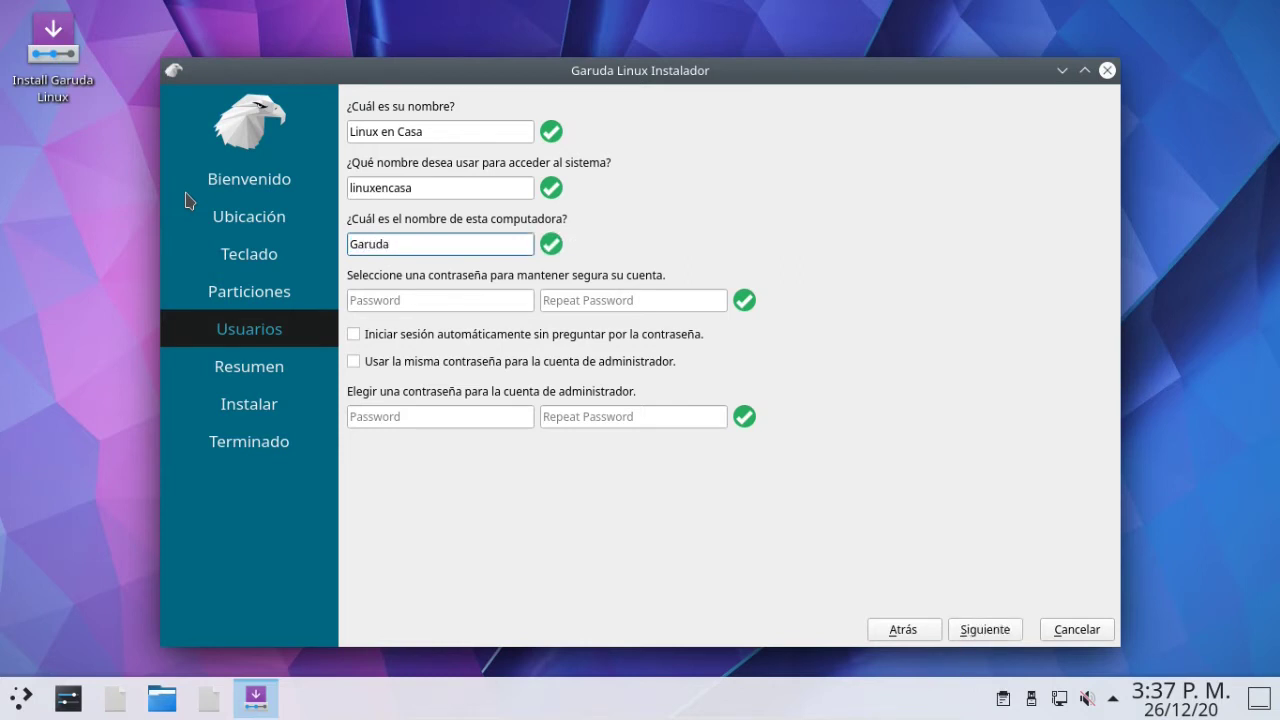
{"action": "type", "text": "-PC"}
Enter the account password twice and reuse it for the administrator account.
{"action": "left_click", "coordinate": [401, 301]}
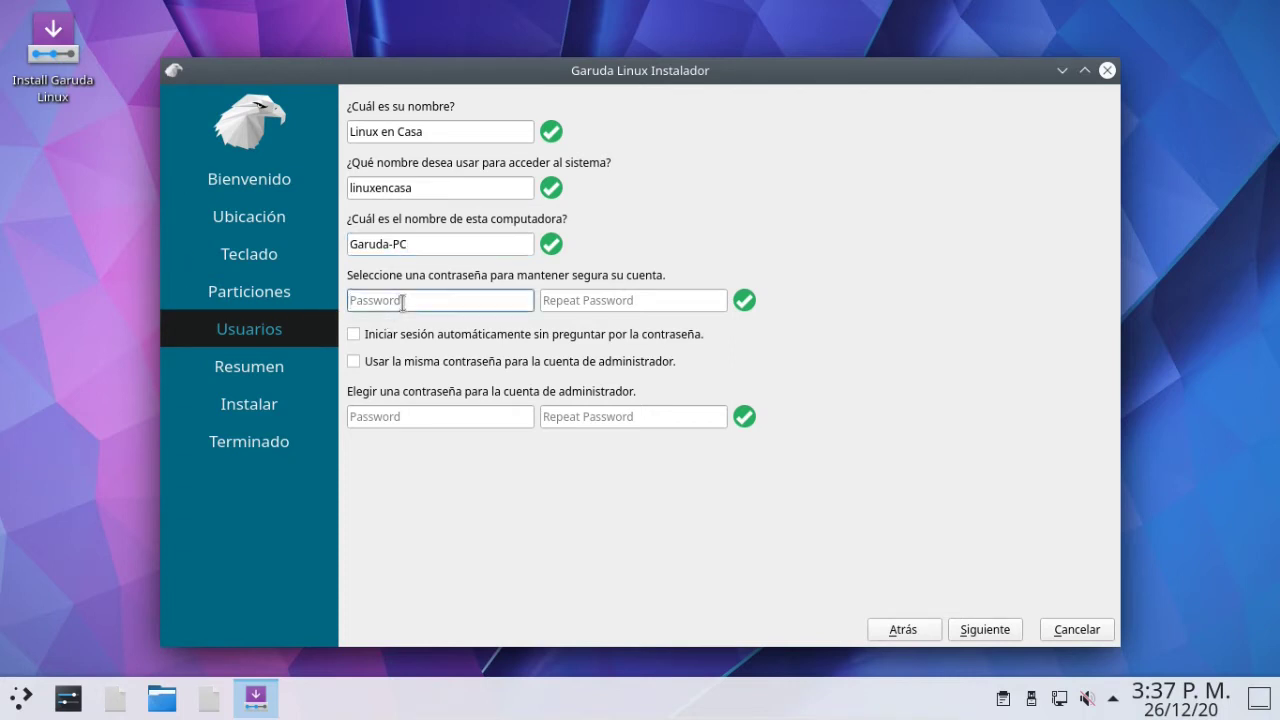
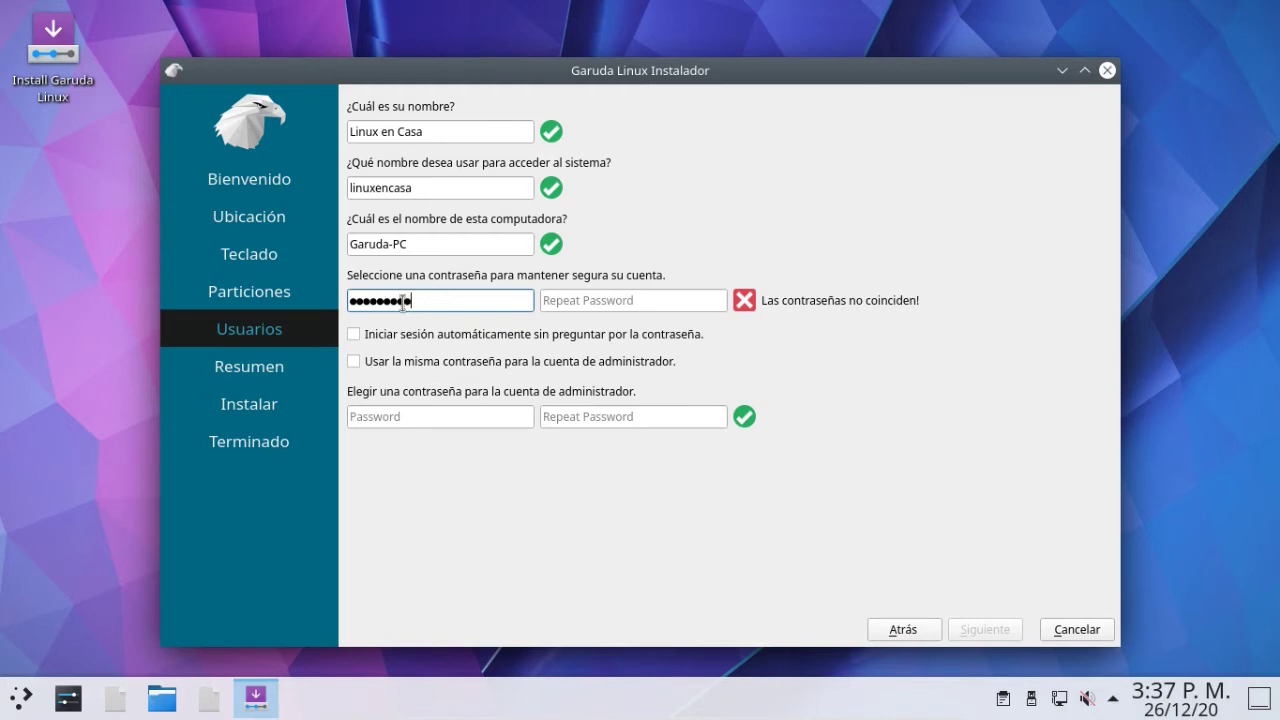
{"action": "left_click", "coordinate": [650, 300]}
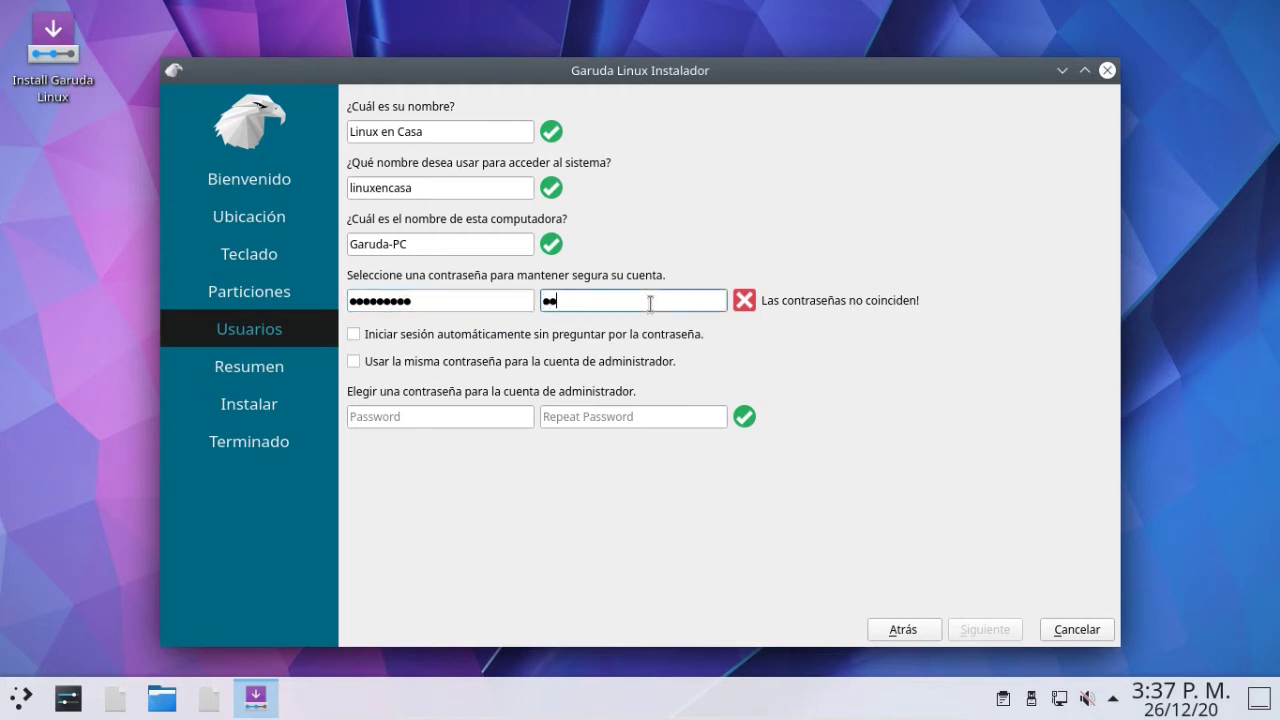
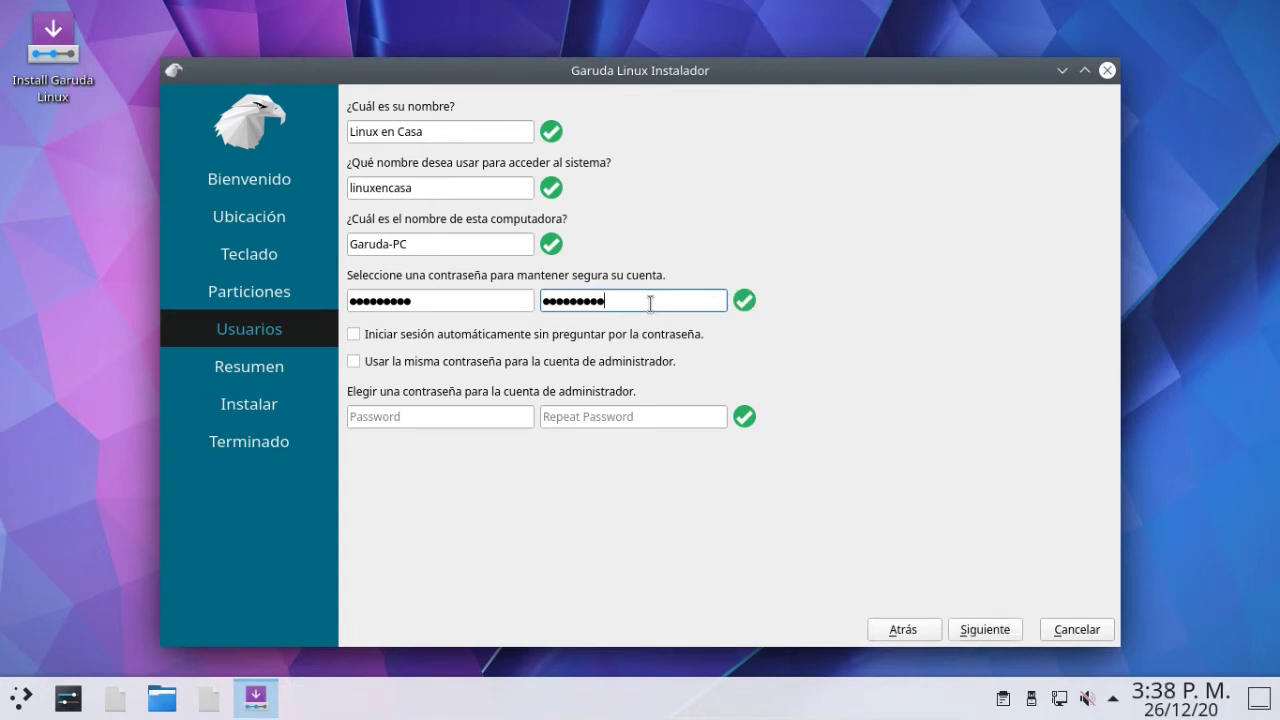
{"action": "left_click", "coordinate": [354, 362]}
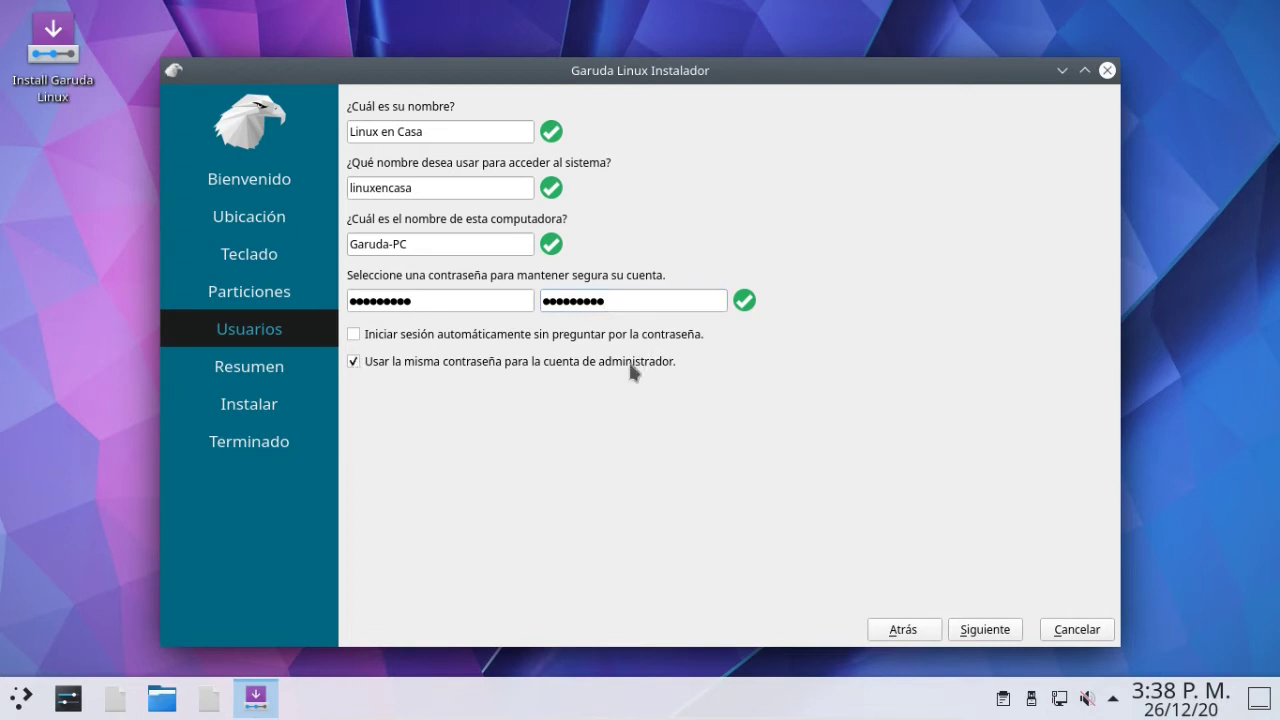
Review the summary, confirm Instalar ahora, and tick Reiniciar ahora when finished.
{"action": "left_click", "coordinate": [970, 631]}
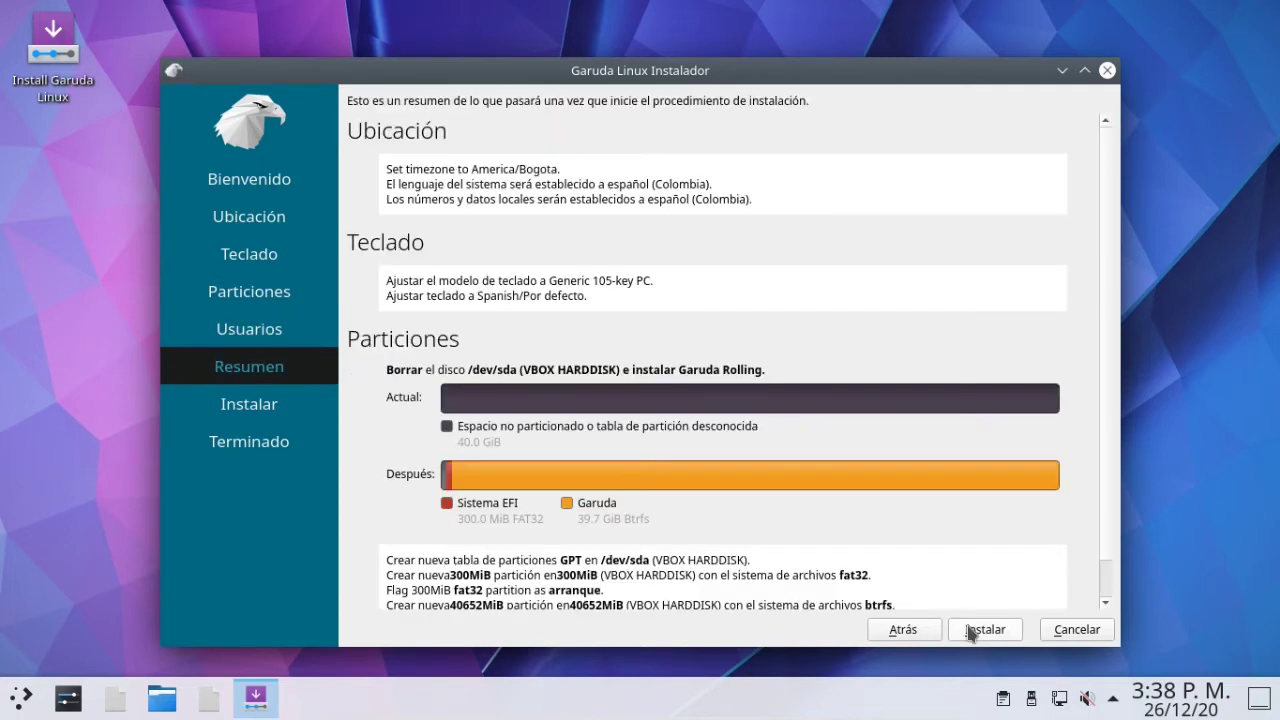
{"action": "scroll", "coordinate": [983, 535], "scroll_direction": "down", "scroll_amount": 1}
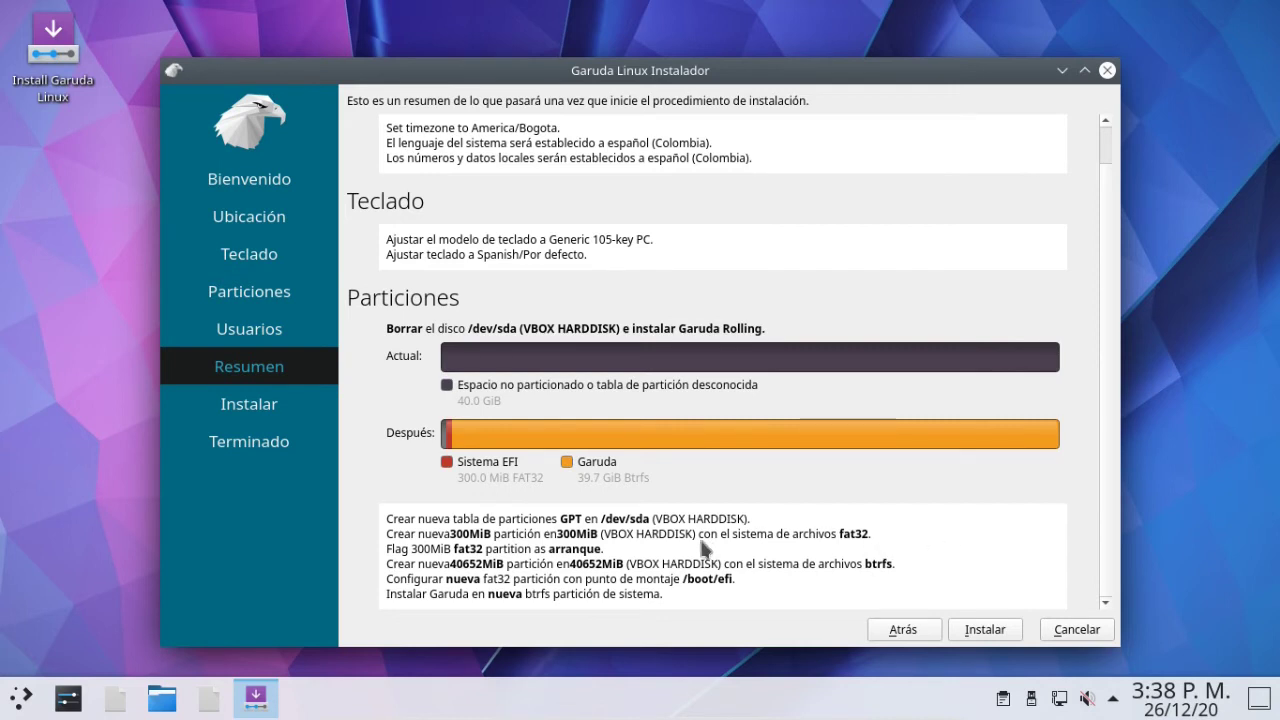
{"action": "left_click", "coordinate": [975, 637]}
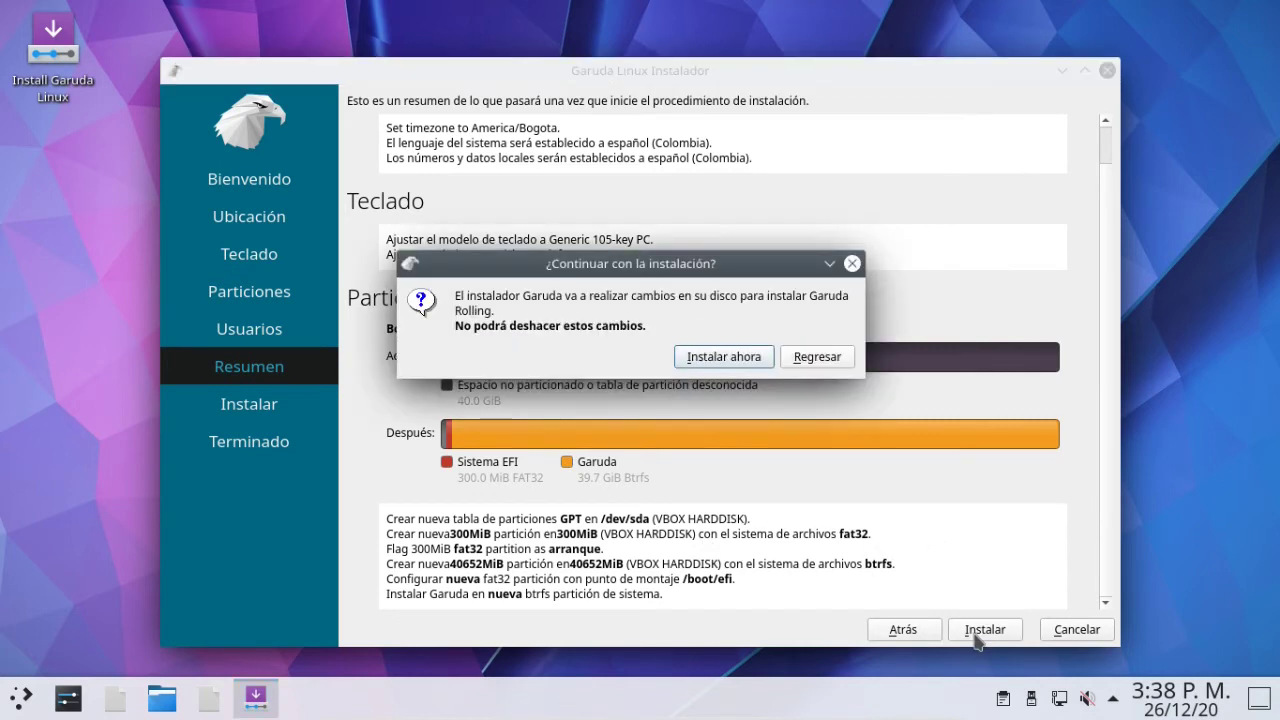
{"action": "left_click", "coordinate": [727, 362]}
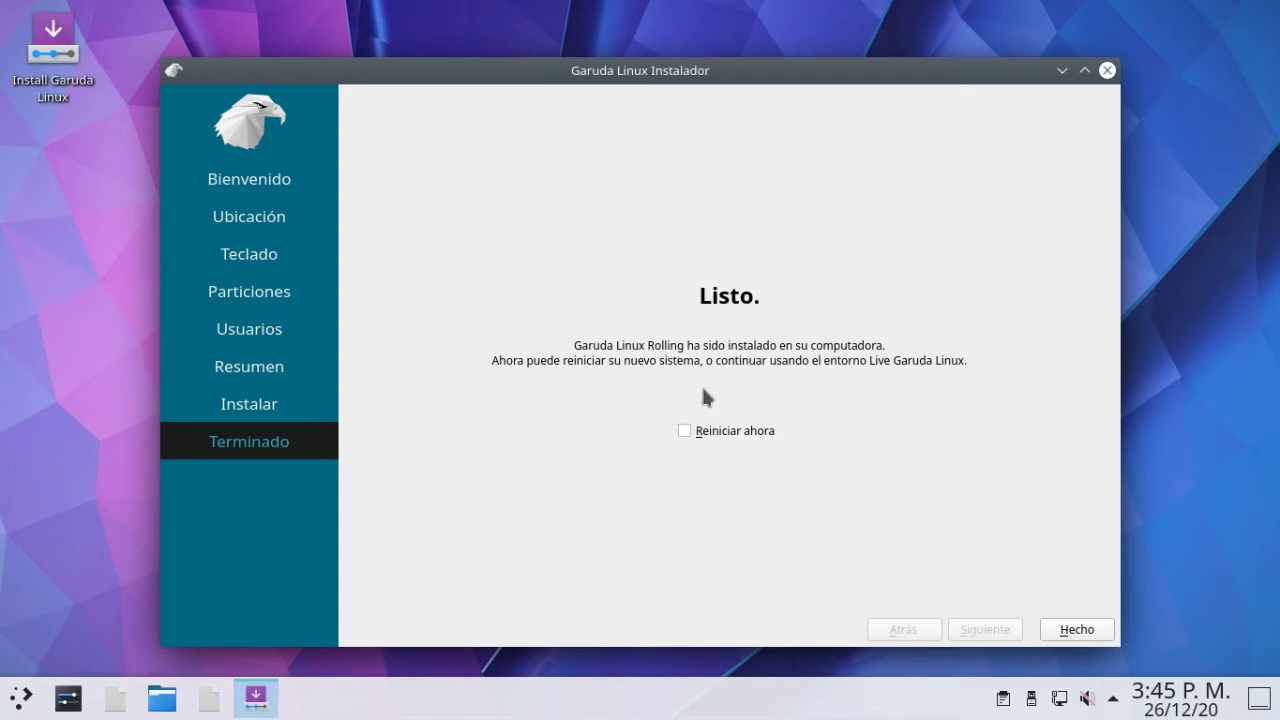
{"action": "left_click", "coordinate": [684, 431]}
Reboot with Hecho and log in as the user on the SDDM screen.
{"action": "left_click", "coordinate": [1070, 628]}
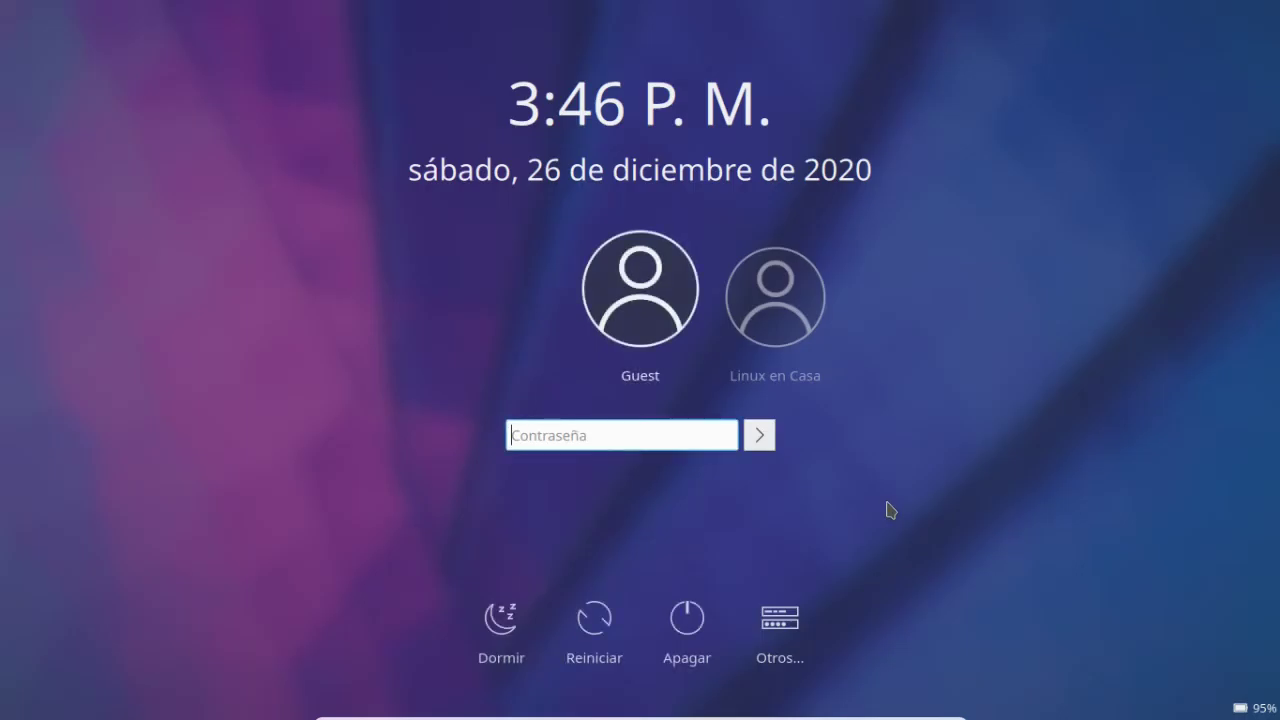
{"action": "left_click", "coordinate": [770, 340]}
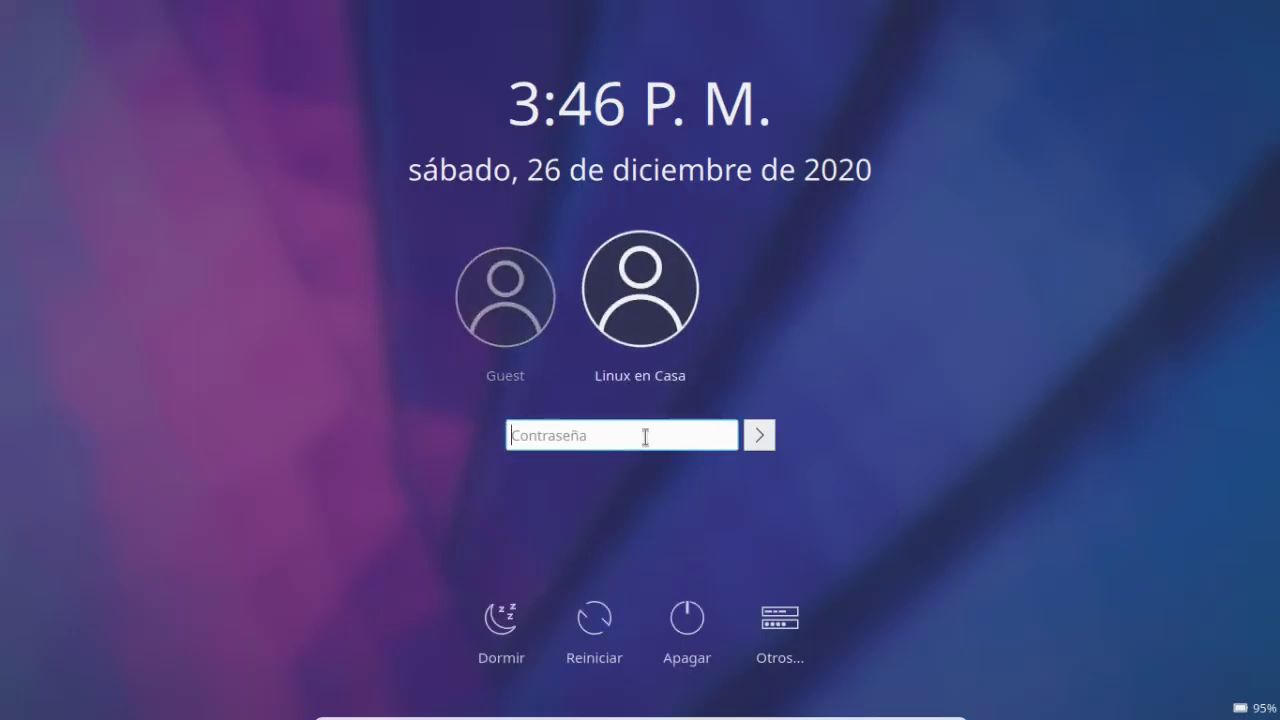
{"action": "type", "text": "•••••••••"}
{"action": "left_click", "coordinate": [760, 435]}
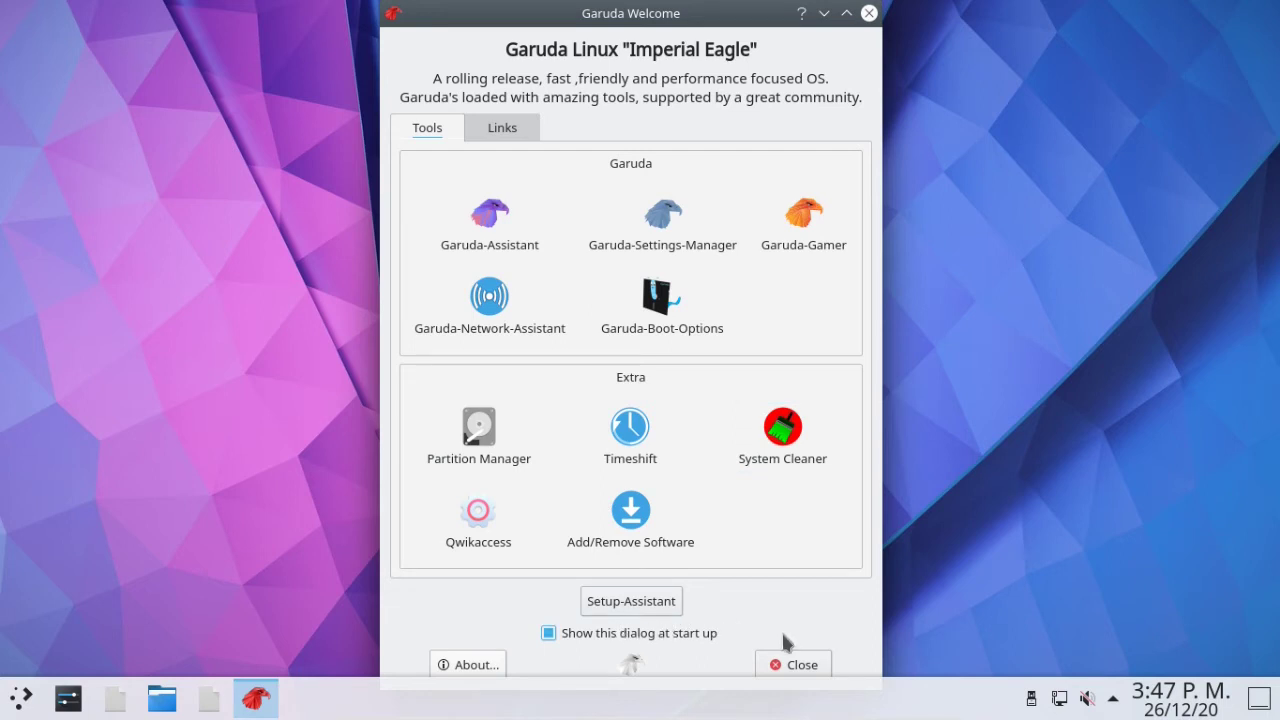
Close Garuda Welcome and launch Konsole from Aplicaciones > Sistema.
{"action": "left_click", "coordinate": [792, 664]}
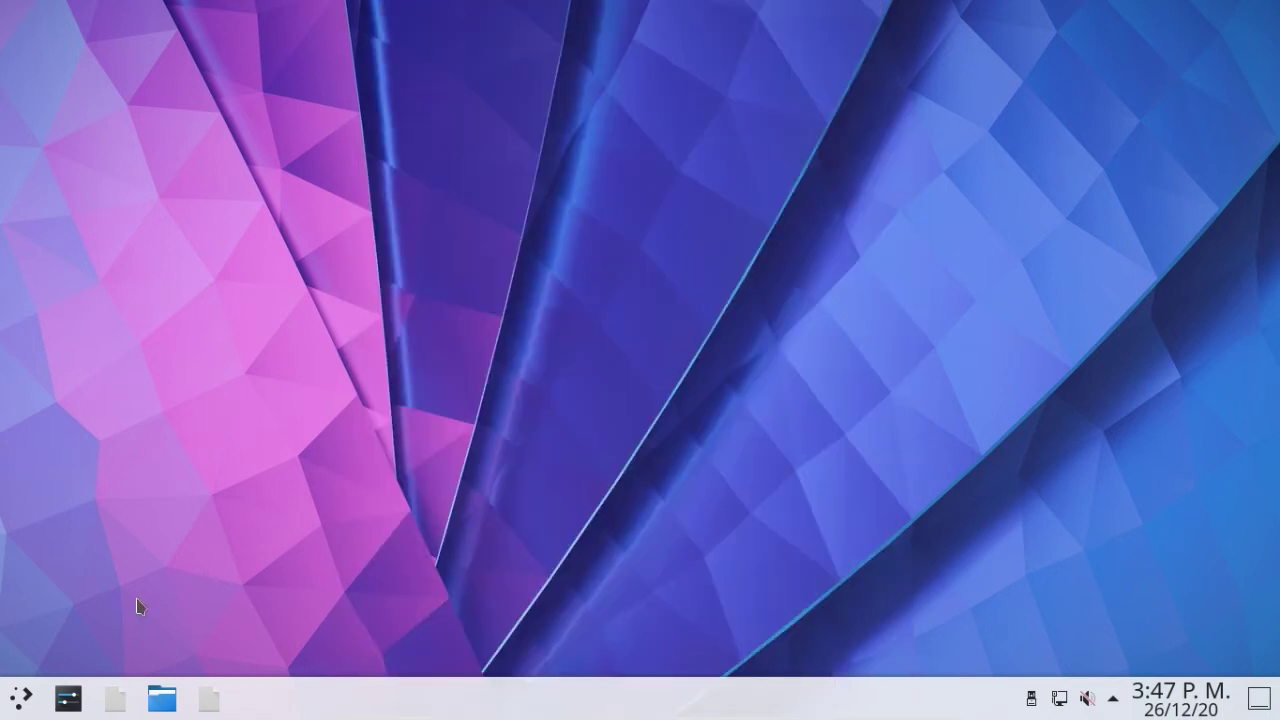
{"action": "left_click", "coordinate": [22, 699]}
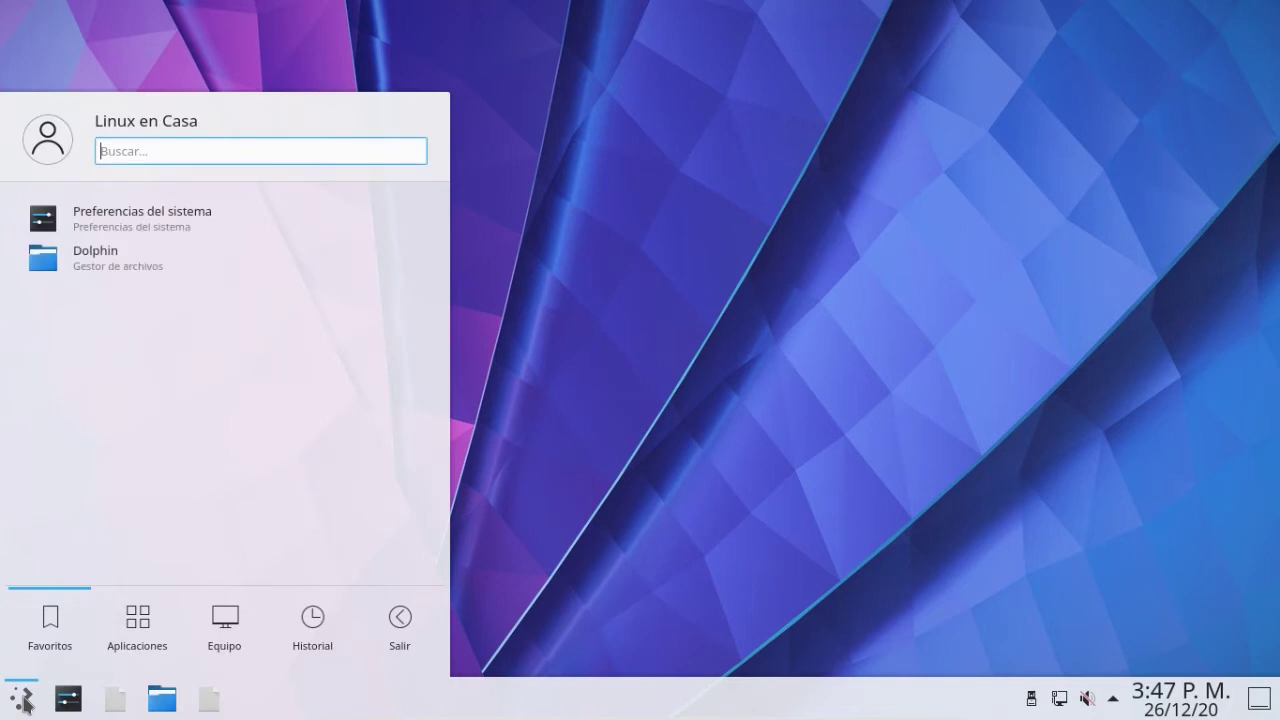
{"action": "left_click", "coordinate": [136, 622]}
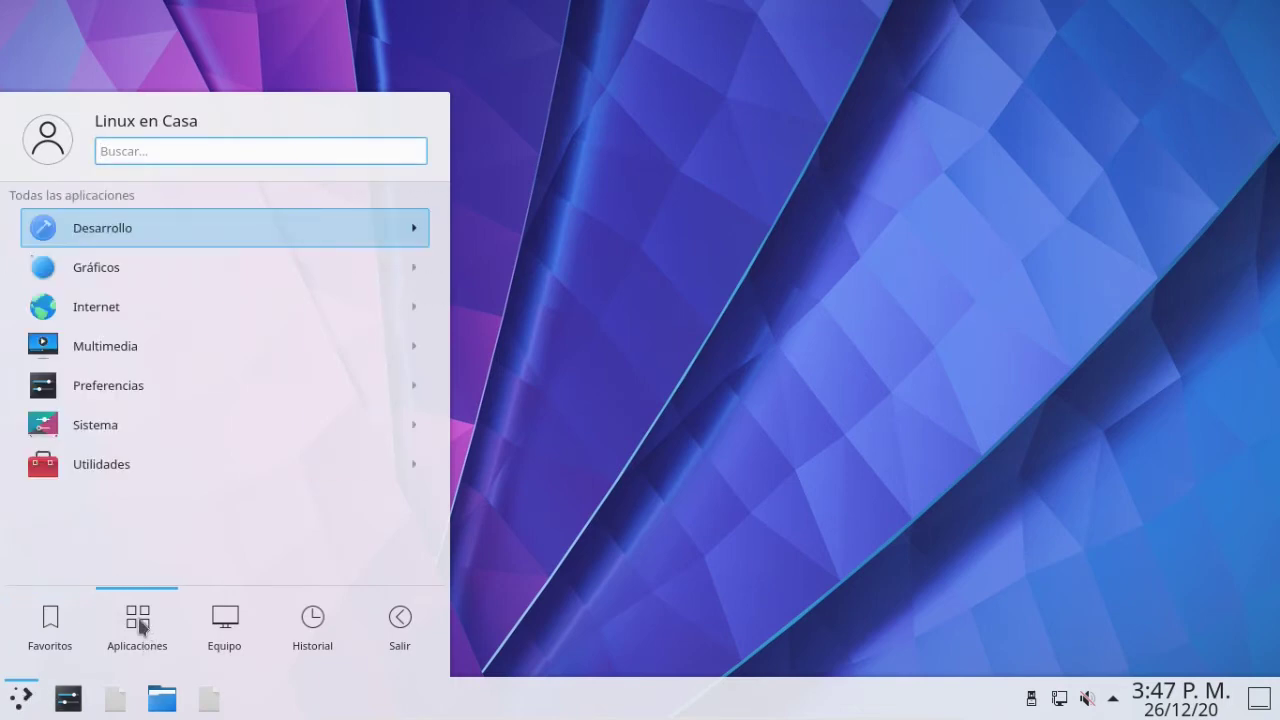
{"action": "left_click", "coordinate": [152, 427]}
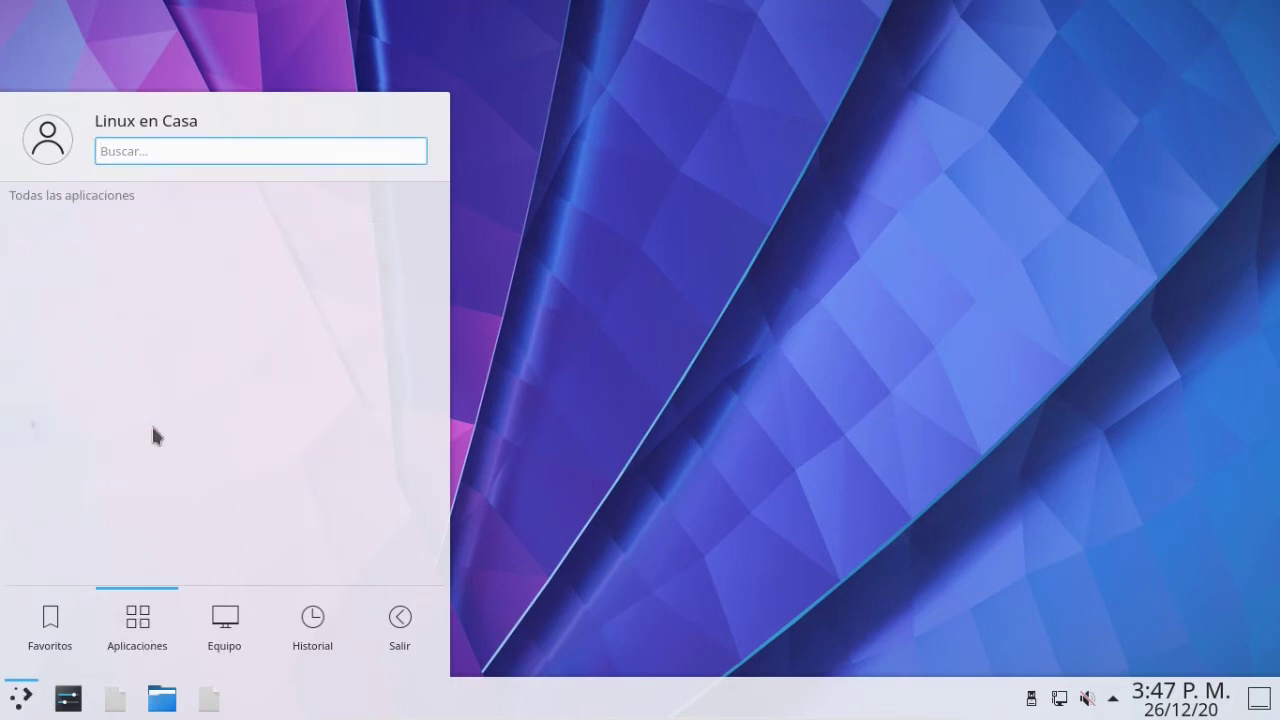
{"action": "scroll", "coordinate": [152, 427], "scroll_direction": "down", "scroll_amount": 5}
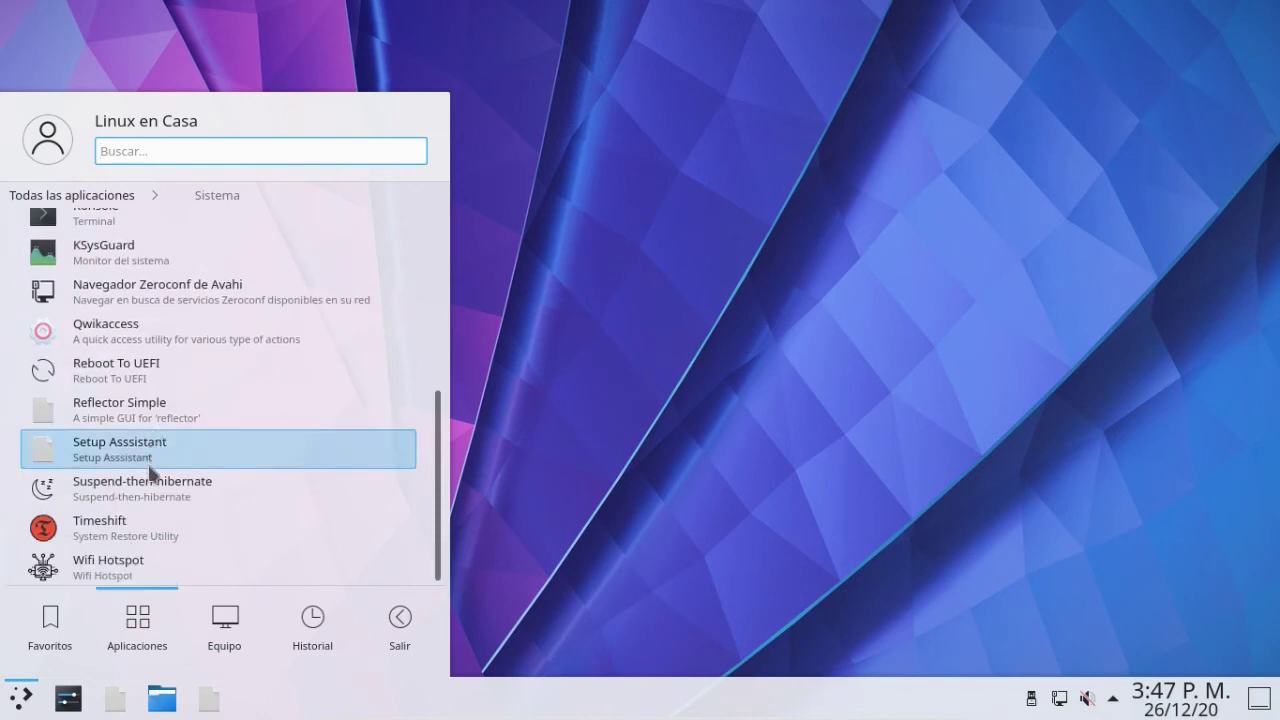
{"action": "scroll", "coordinate": [147, 487], "scroll_direction": "up", "scroll_amount": 5}
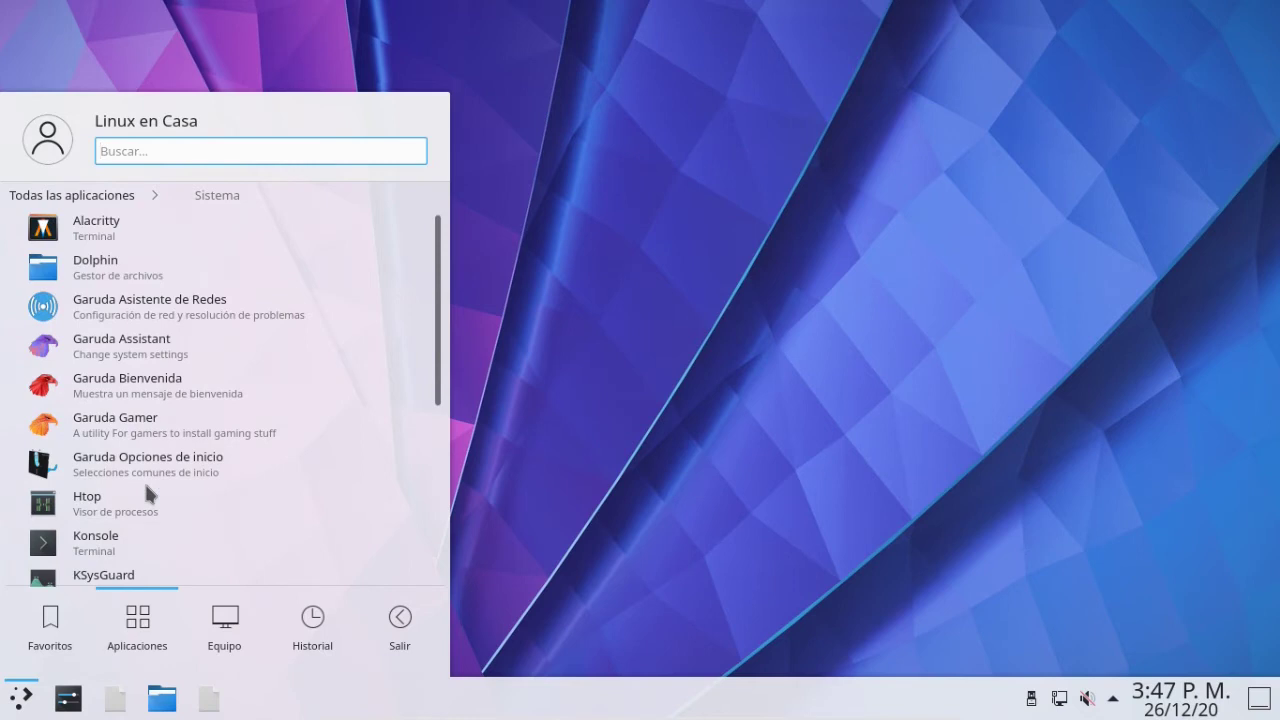
{"action": "scroll", "coordinate": [148, 492], "scroll_direction": "down", "scroll_amount": 2}
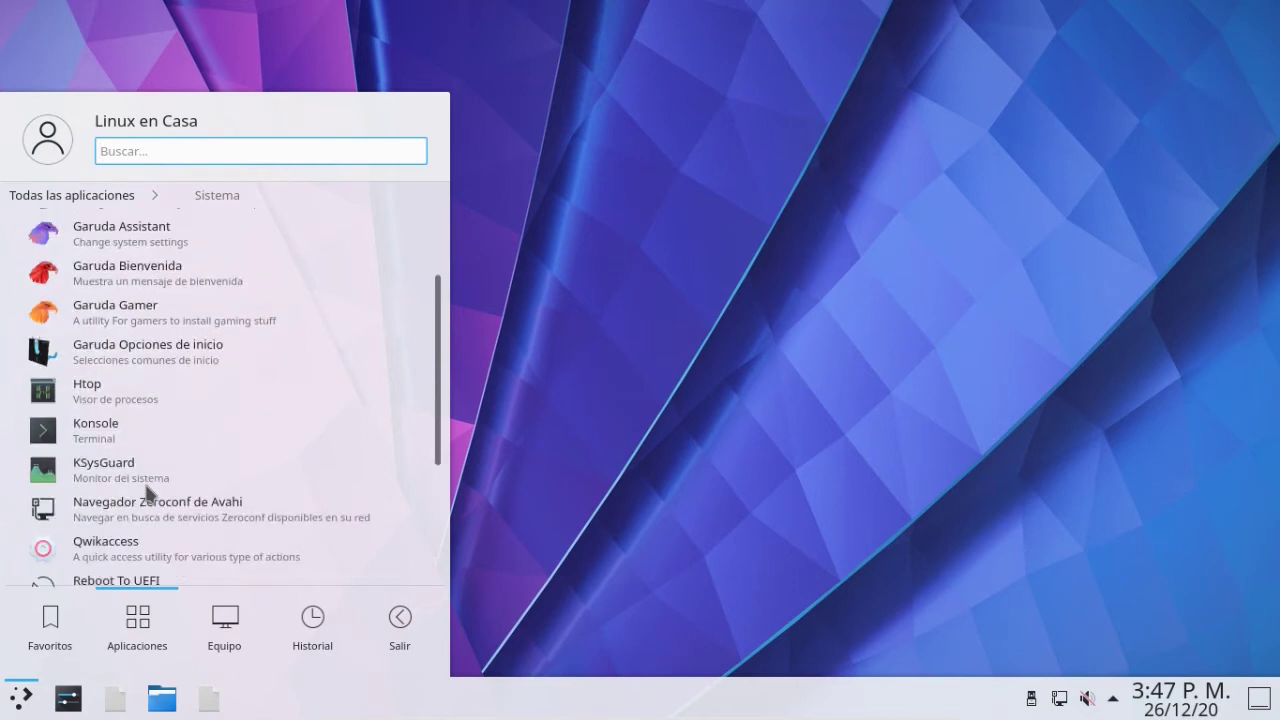
{"action": "scroll", "coordinate": [147, 490], "scroll_direction": "up", "scroll_amount": 1}
{"action": "left_click", "coordinate": [104, 497]}
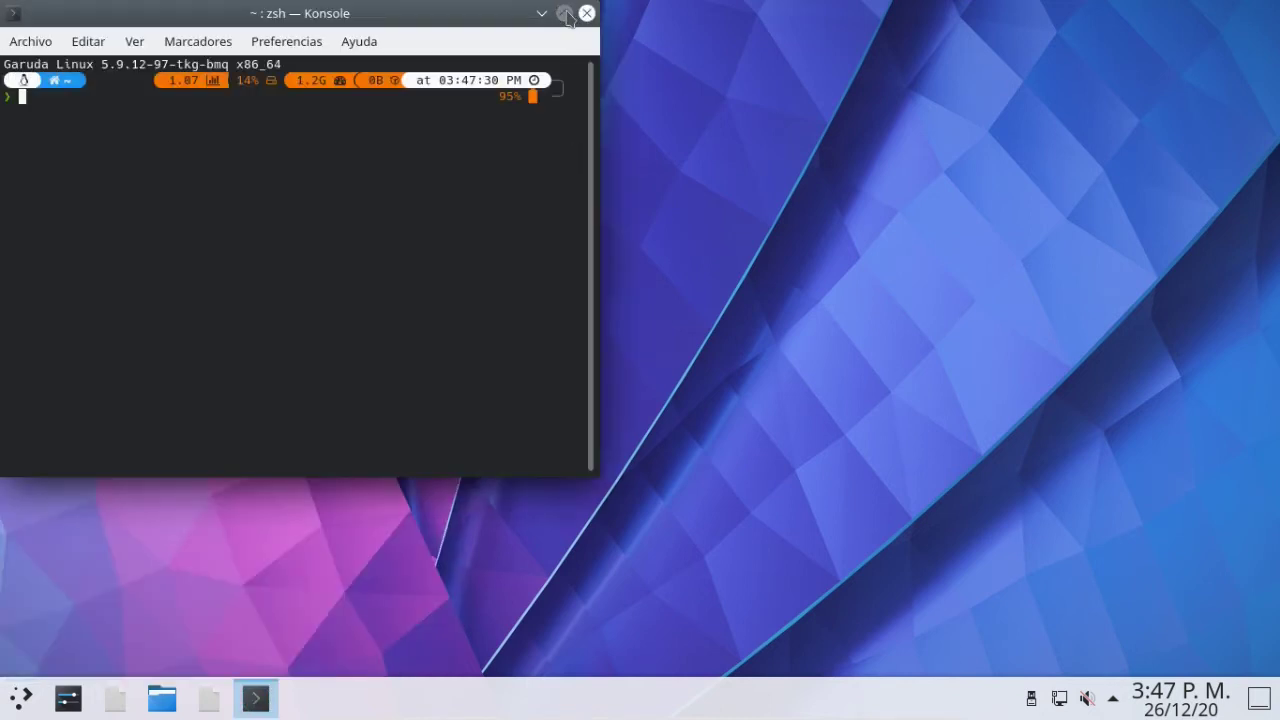
Maximize Konsole, run neofetch, and type the sudo pacman -Syu update command.
{"action": "left_click", "coordinate": [565, 14]}
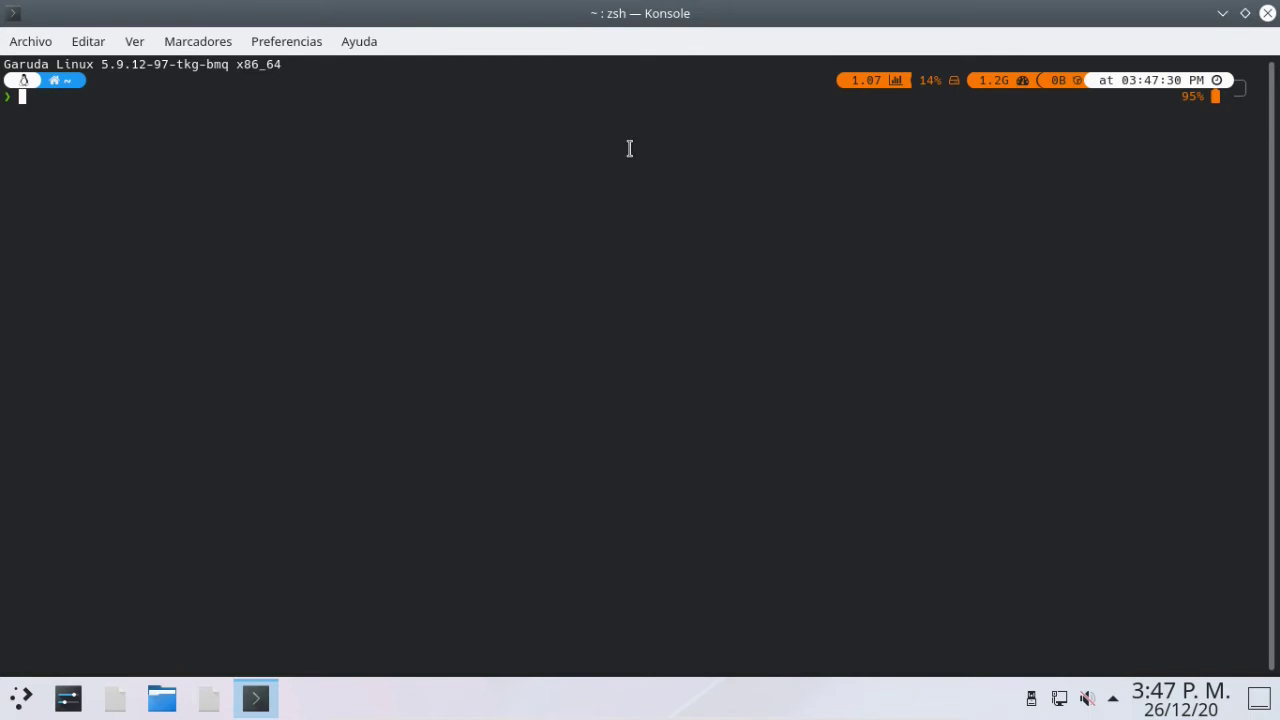
{"action": "type", "text": "neofetch"}
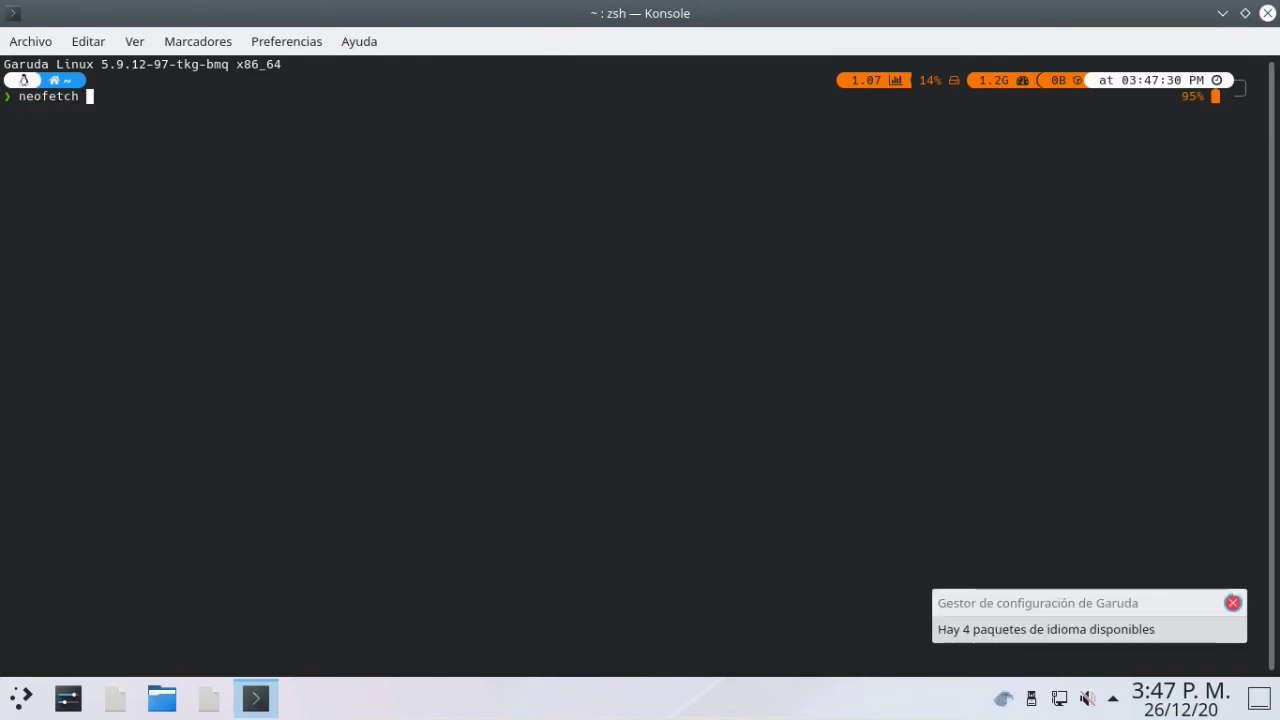
{"action": "key", "text": "Return"}
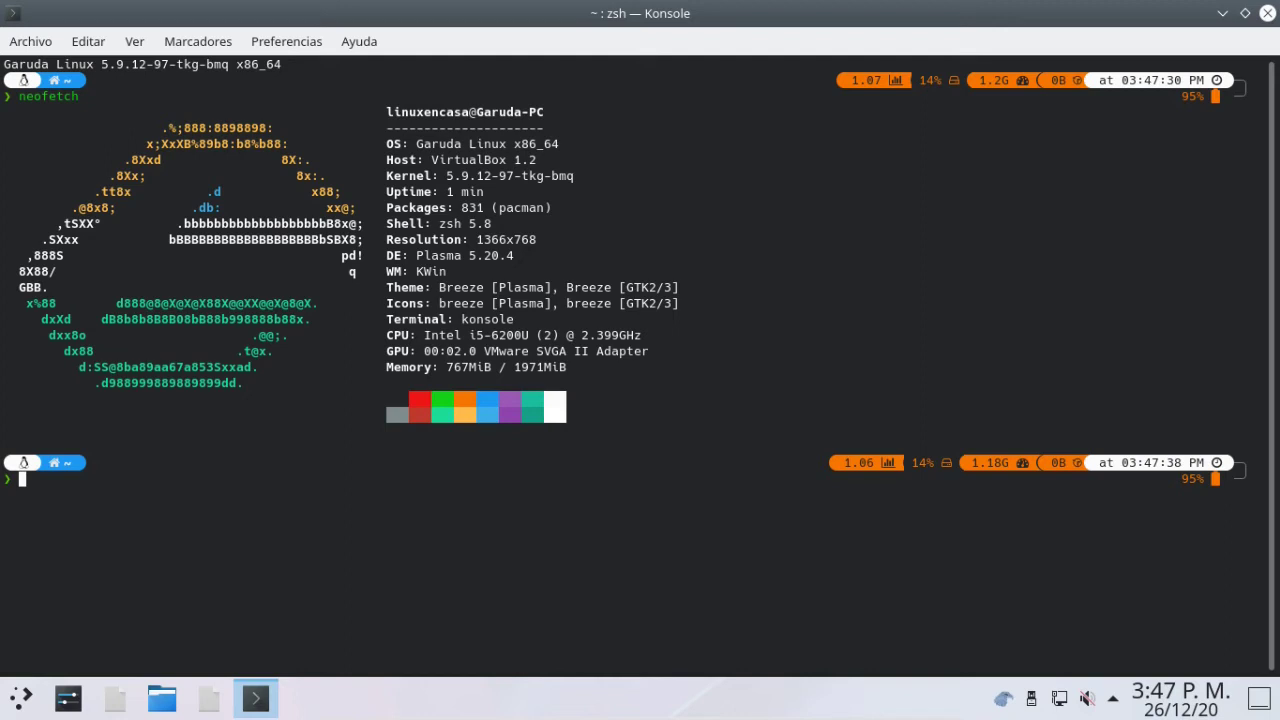
{"action": "type", "text": "sudo pacman -Syu"}
Run the upgrade with the sudo password, accepting the xorg-xwayland replacement and all updates.
{"action": "key", "text": "Return"}
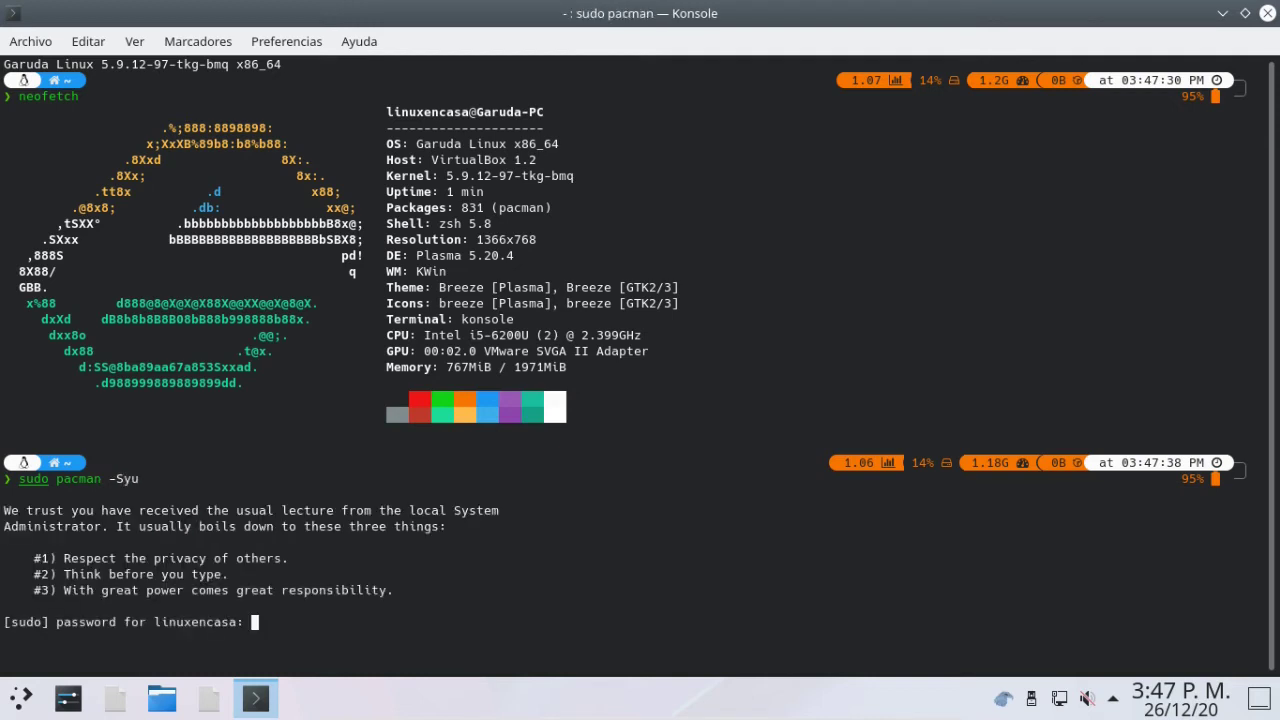
{"action": "type", "text": "********"}
{"action": "key", "text": "Return"}
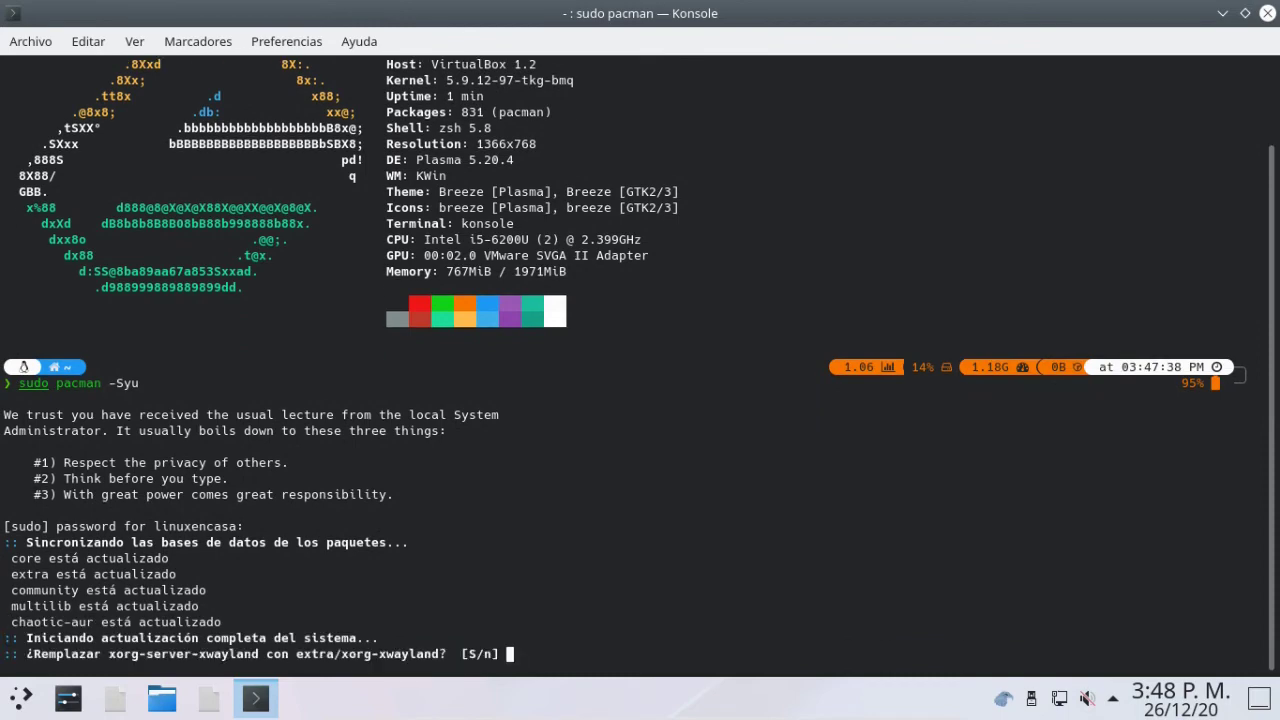
{"action": "key", "text": "Return"}
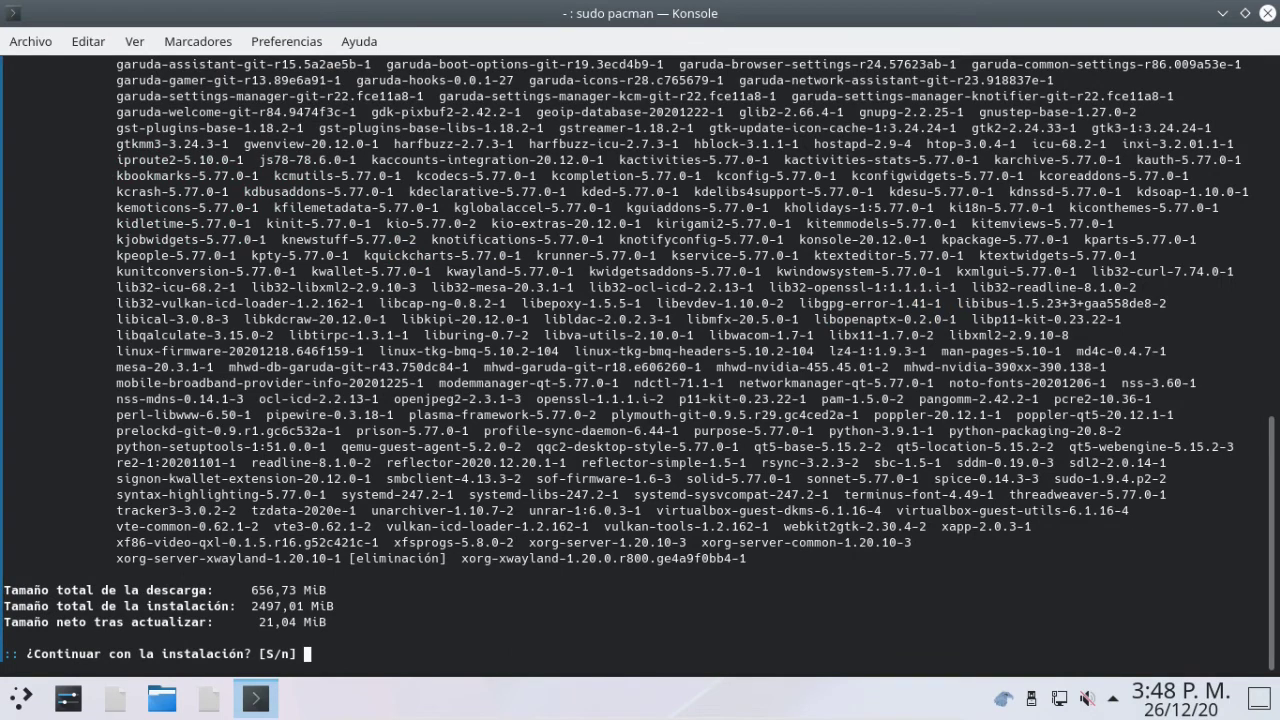
{"action": "key", "text": "Return"}
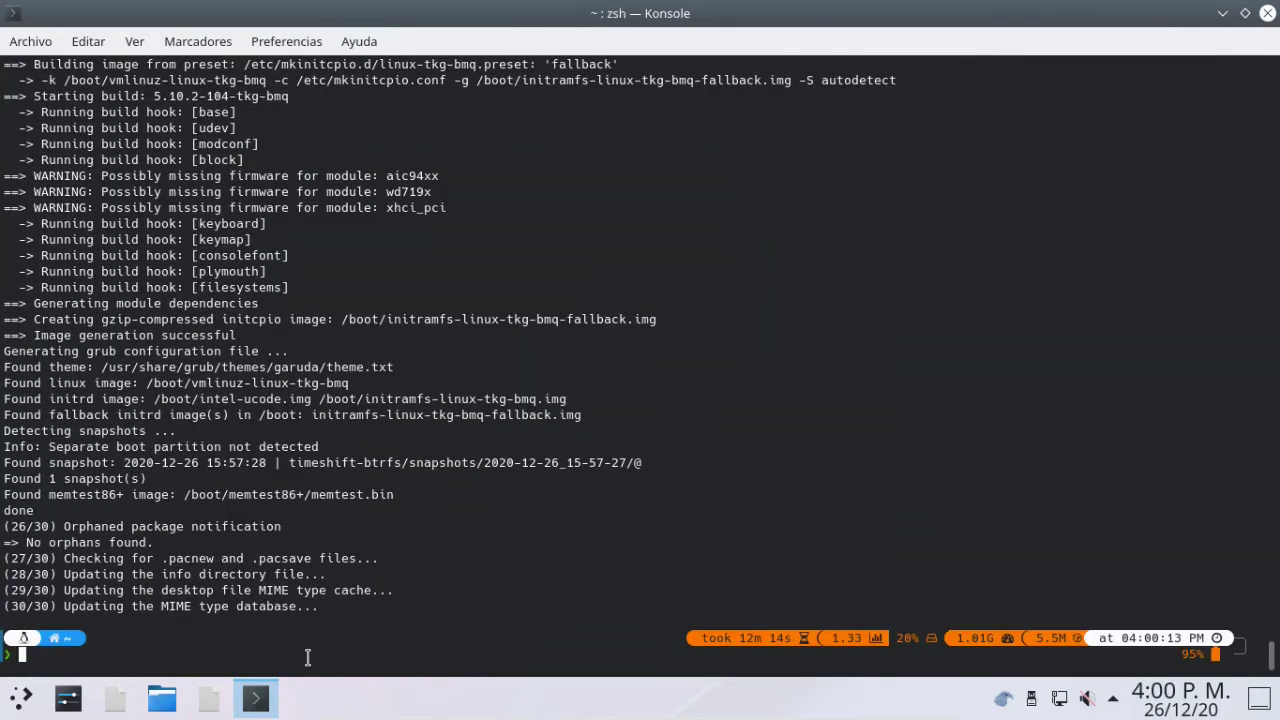
Exit the Konsole shell and restart the system via Kickoff's Salir > Reiniciar, confirming with Aceptar.
{"action": "type", "text": "exit"}
{"action": "key", "text": "Return"}
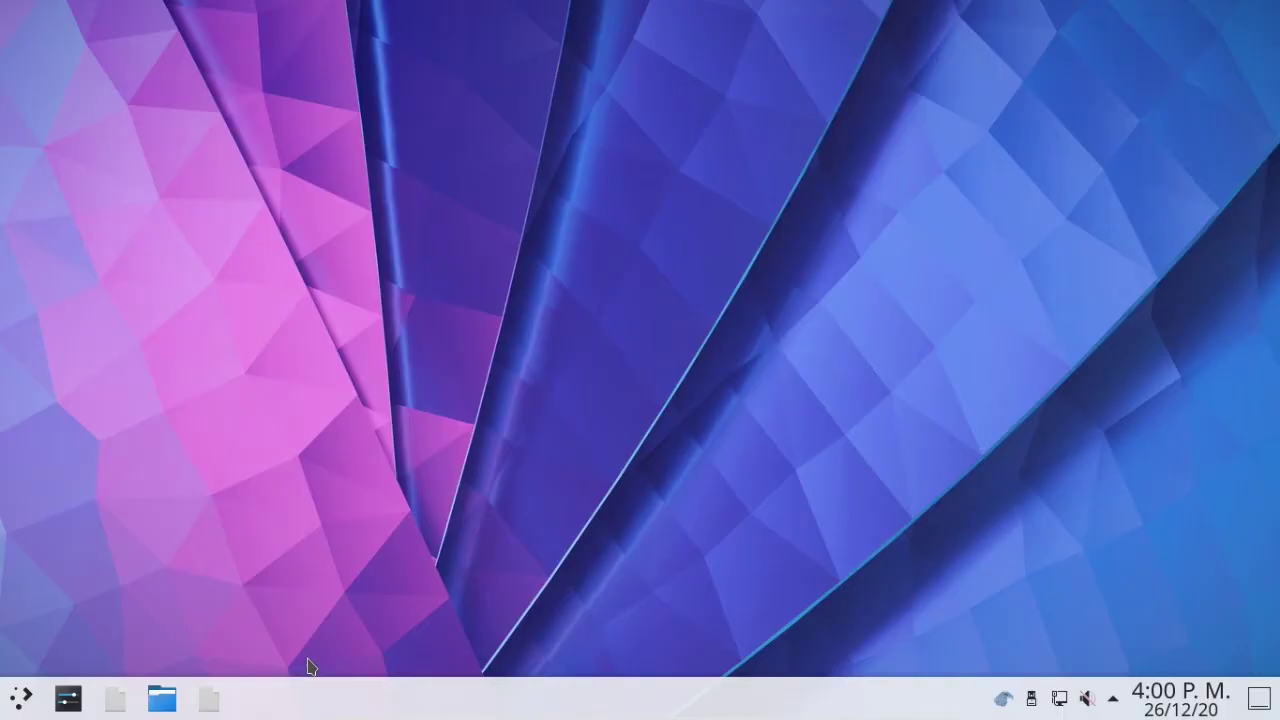
{"action": "left_click", "coordinate": [21, 697]}
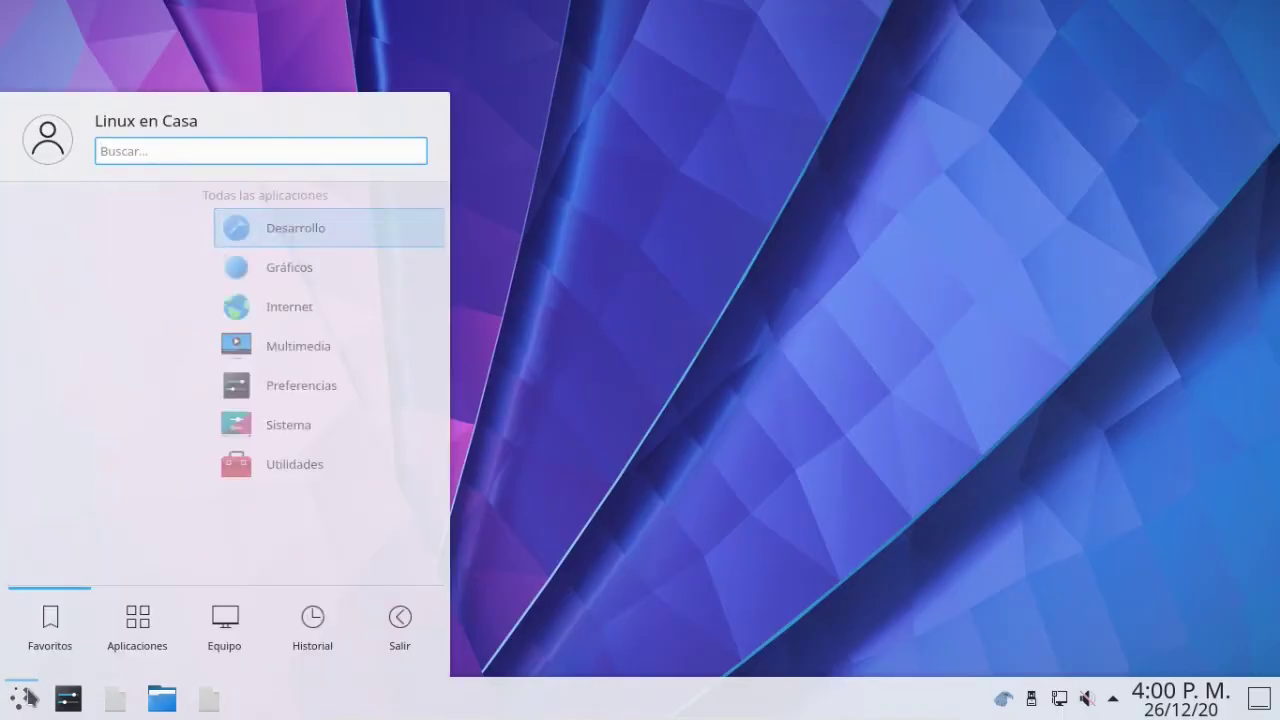
{"action": "left_click", "coordinate": [405, 630]}
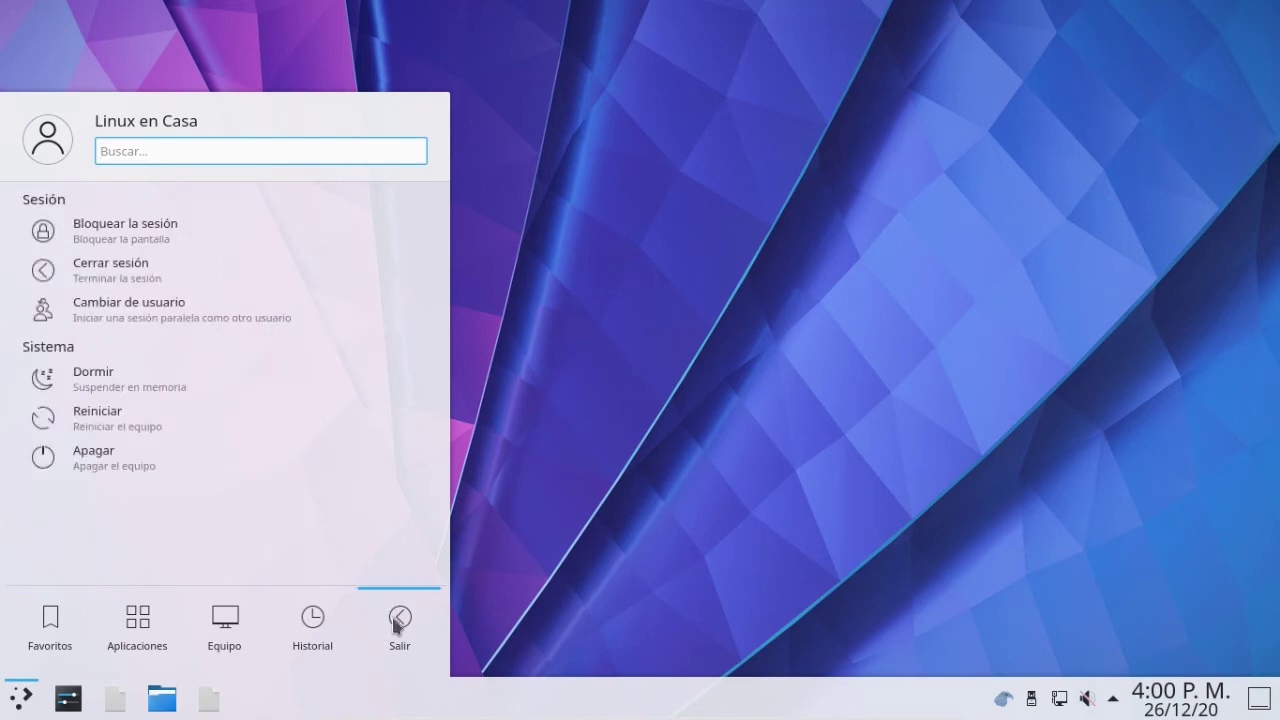
{"action": "left_click", "coordinate": [81, 420]}
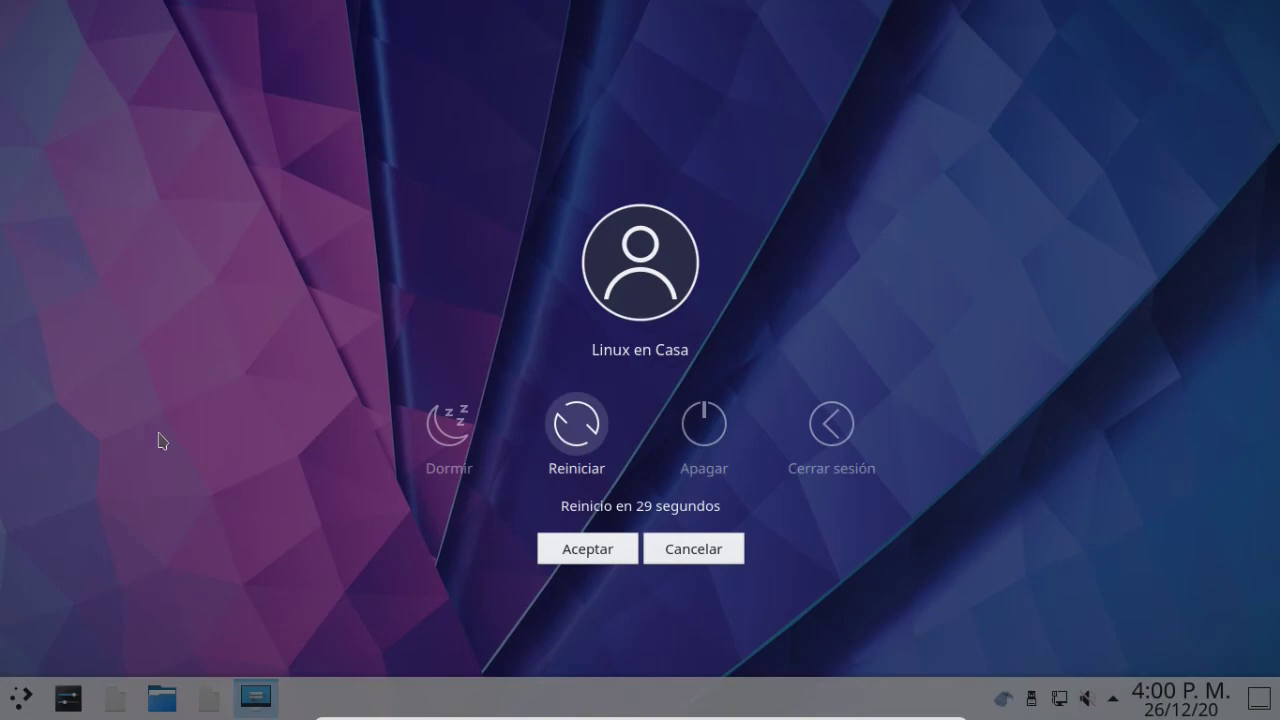
{"action": "left_click", "coordinate": [557, 428]}
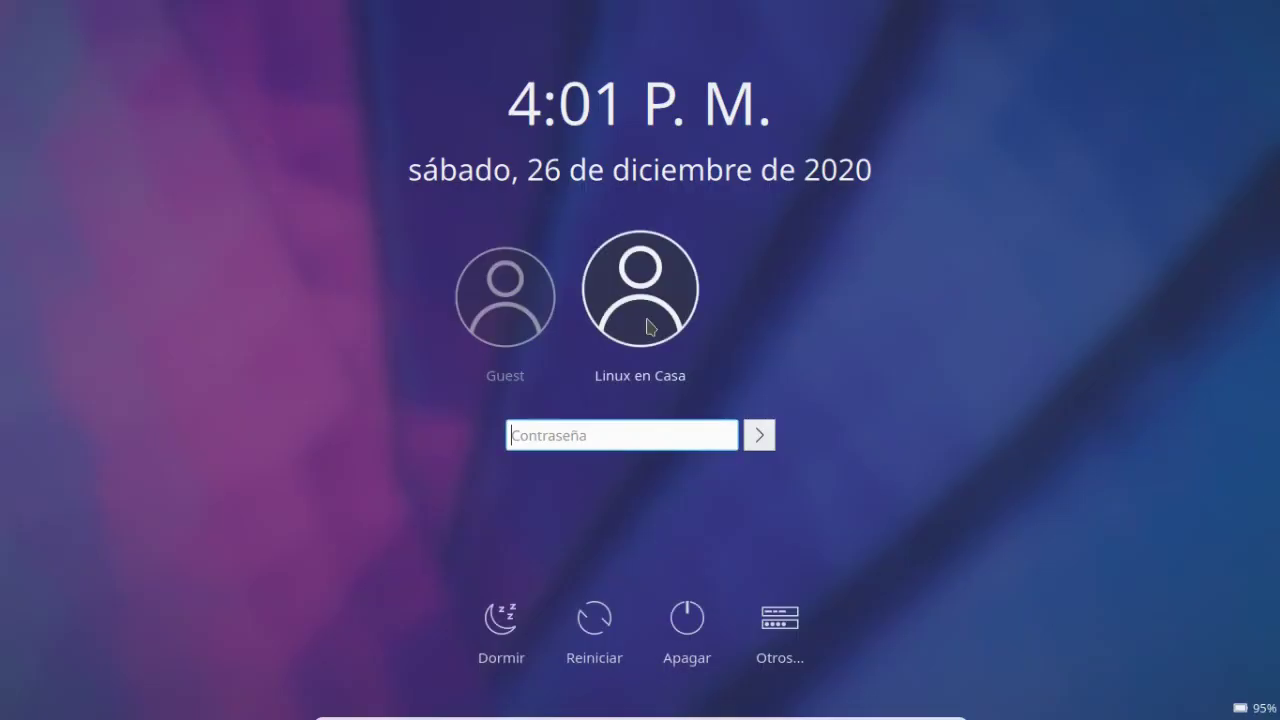
Log back in with the account password and launch a terminal from the Sistema applications.
{"action": "type", "text": "••••••••••"}
{"action": "key", "text": "Return"}
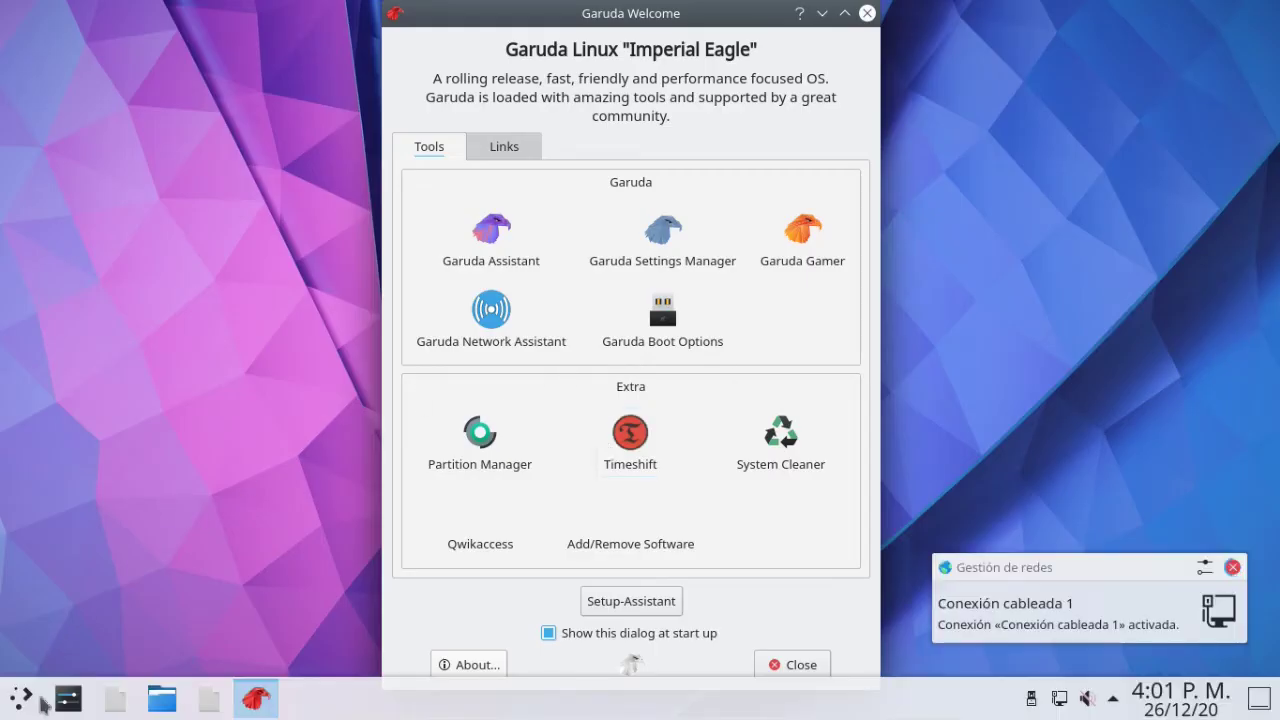
{"action": "left_click", "coordinate": [12, 697]}
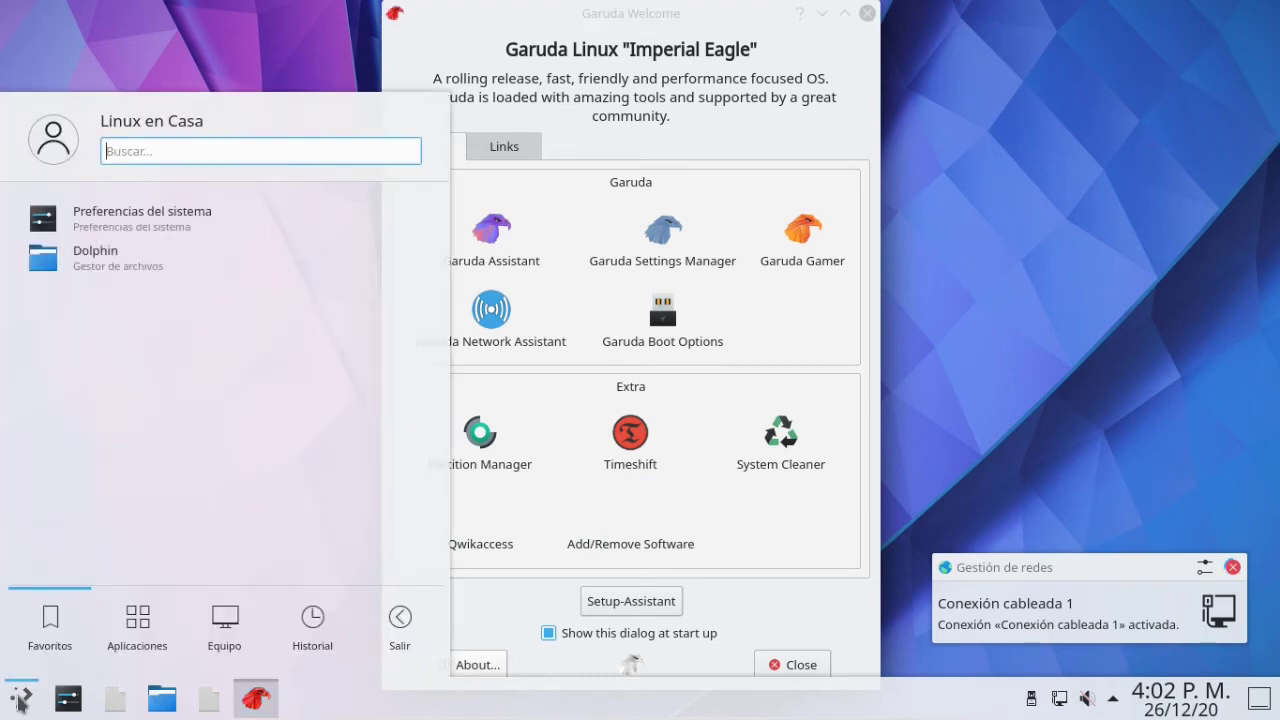
{"action": "mouse_move", "coordinate": [137, 625]}
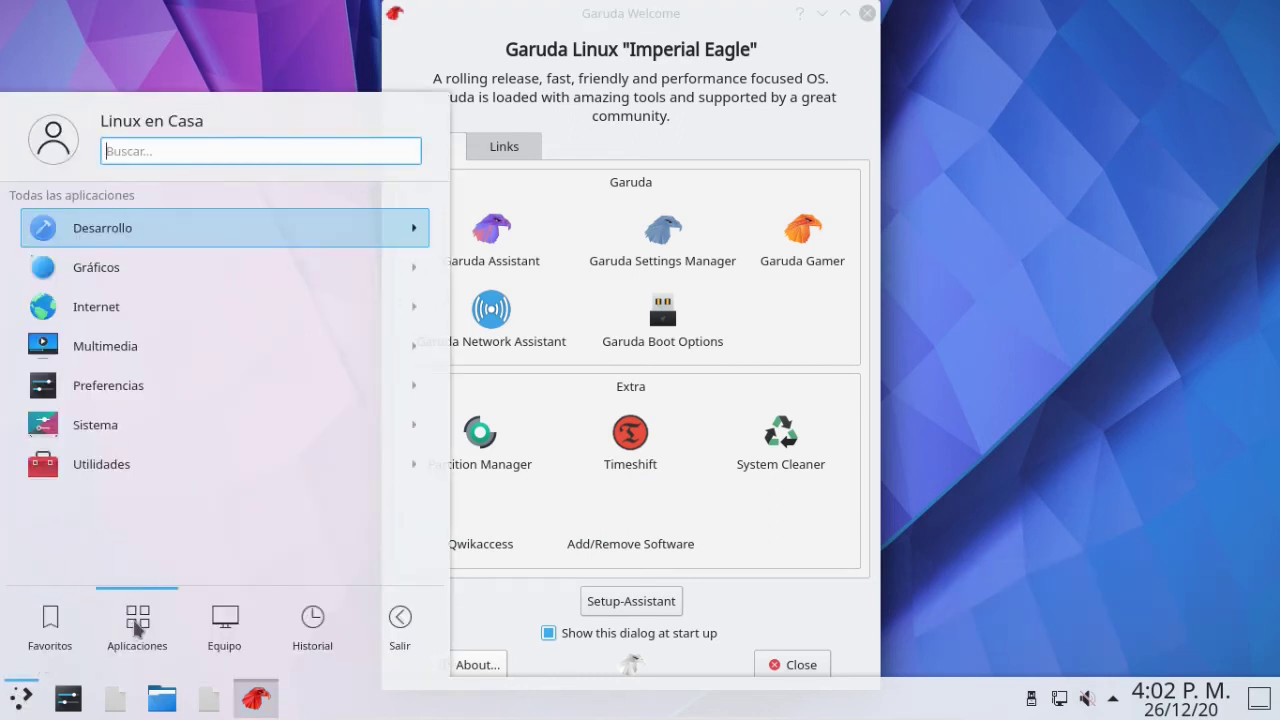
{"action": "left_click", "coordinate": [104, 428]}
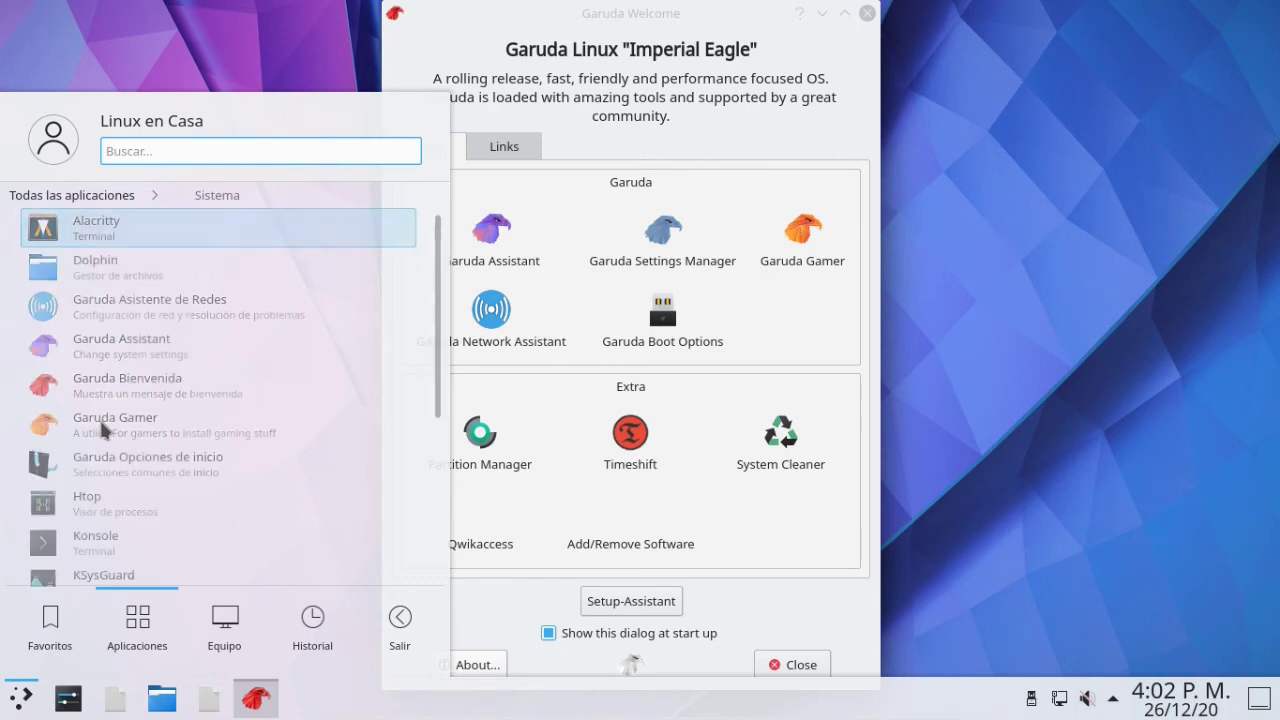
{"action": "scroll", "coordinate": [104, 428], "scroll_direction": "down", "scroll_amount": 2}
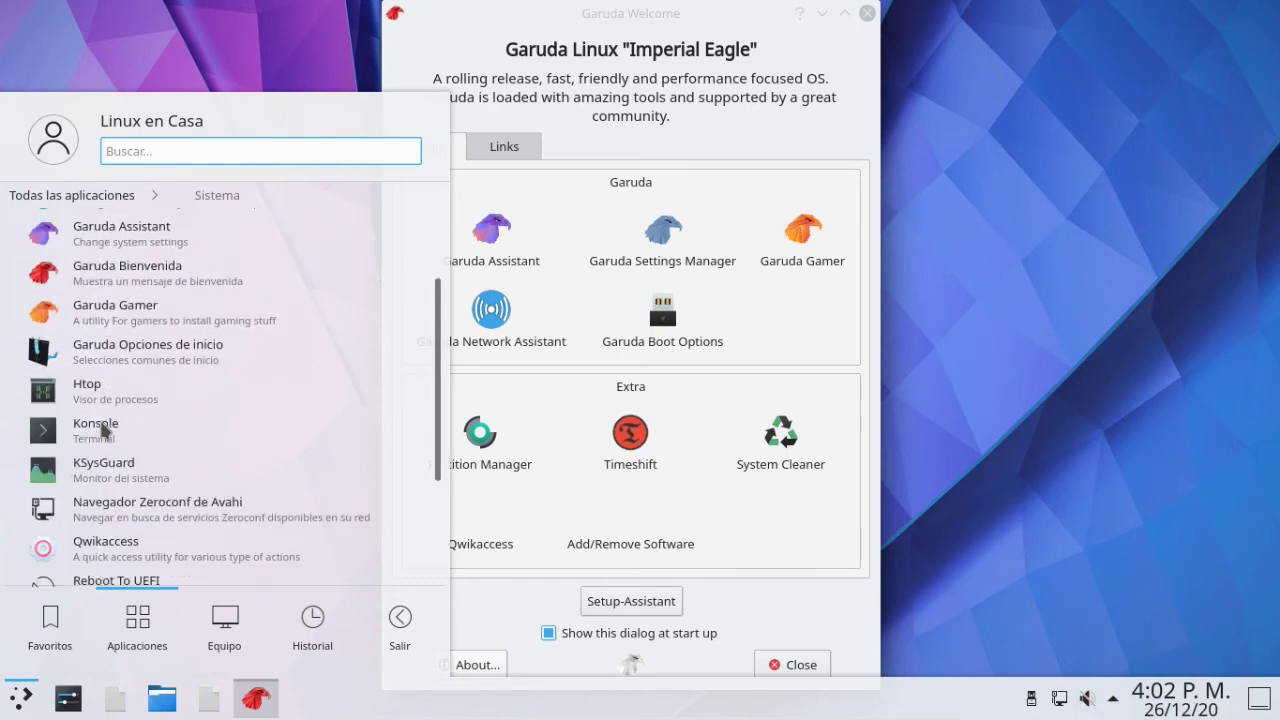
{"action": "left_click", "coordinate": [100, 428]}
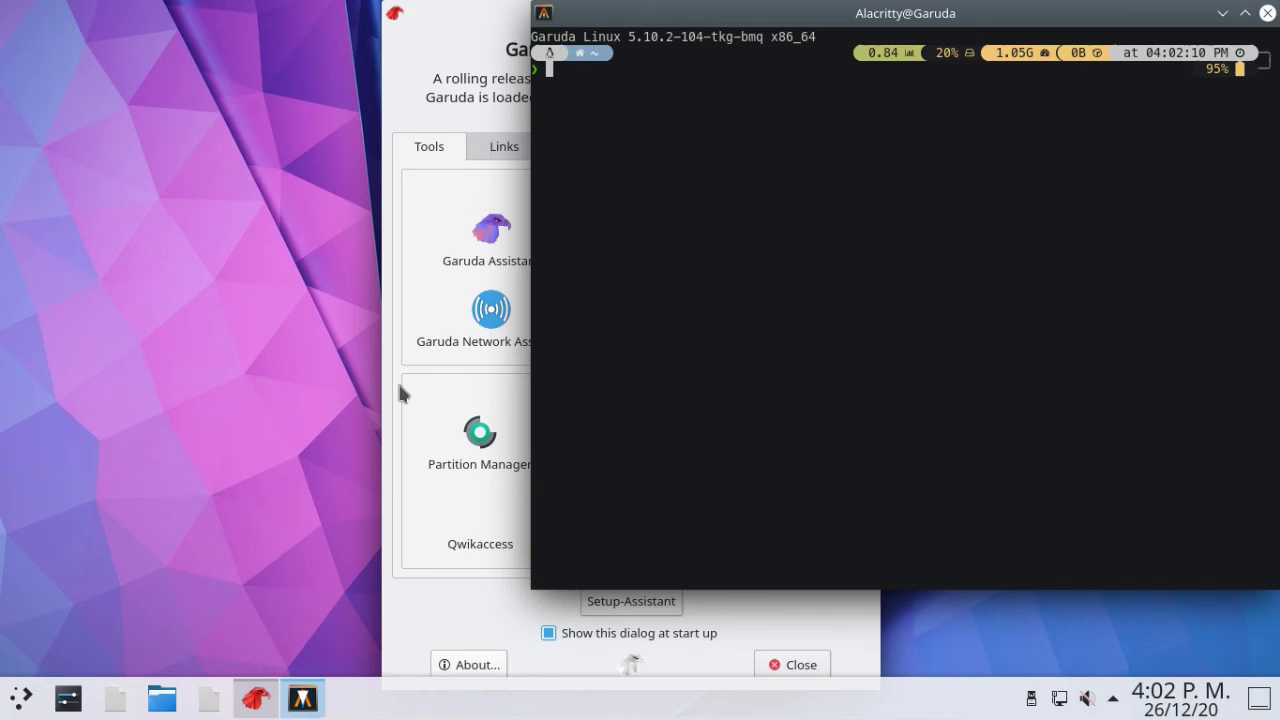
Run neofetch, then move aside and close the Garuda Welcome window to reveal its output.
{"action": "type", "text": "neofetch"}
{"action": "key", "text": "Return"}
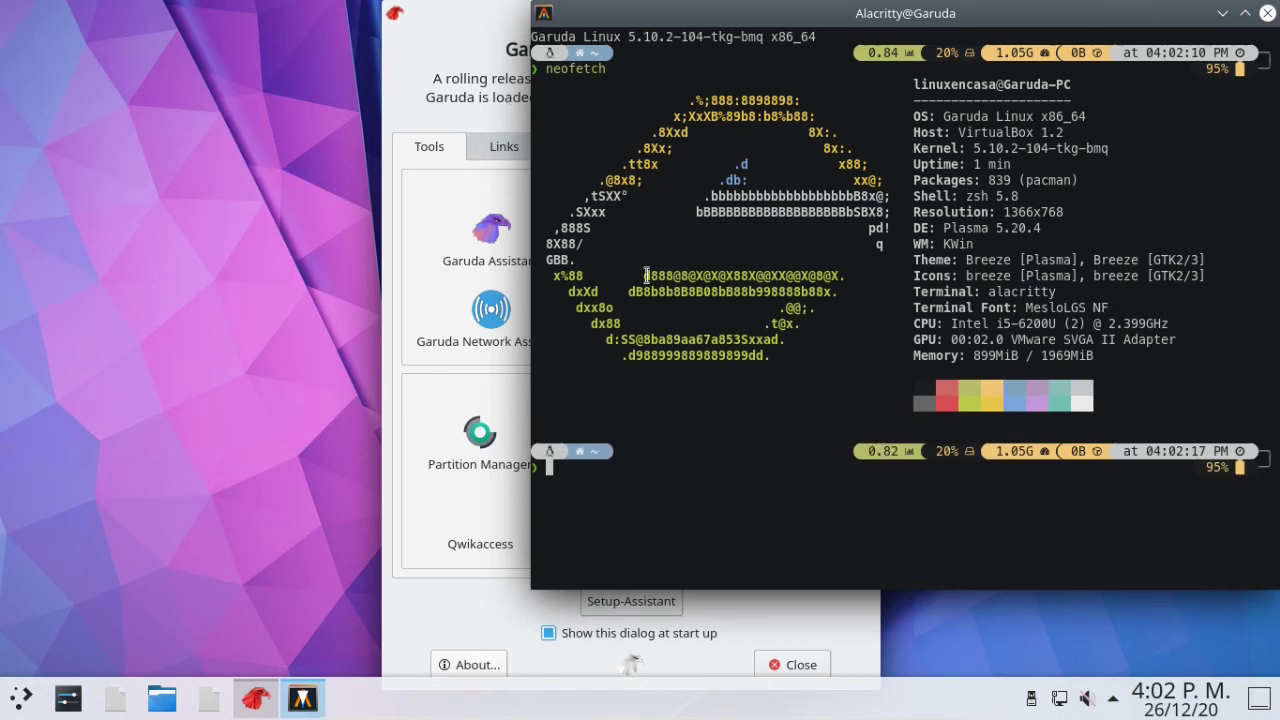
{"action": "left_click", "coordinate": [472, 13]}
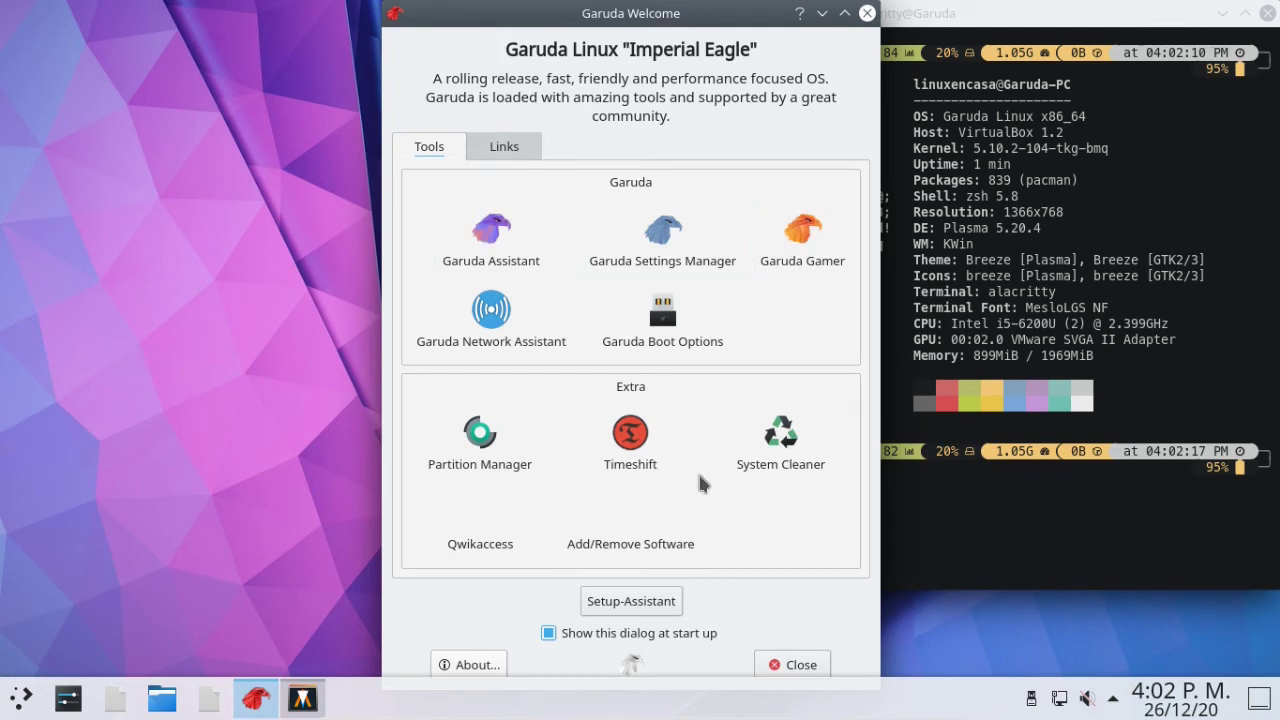
{"action": "left_click", "coordinate": [620, 537]}
{"action": "left_click_drag", "start_coordinate": [622, 30], "coordinate": [497, 30]}
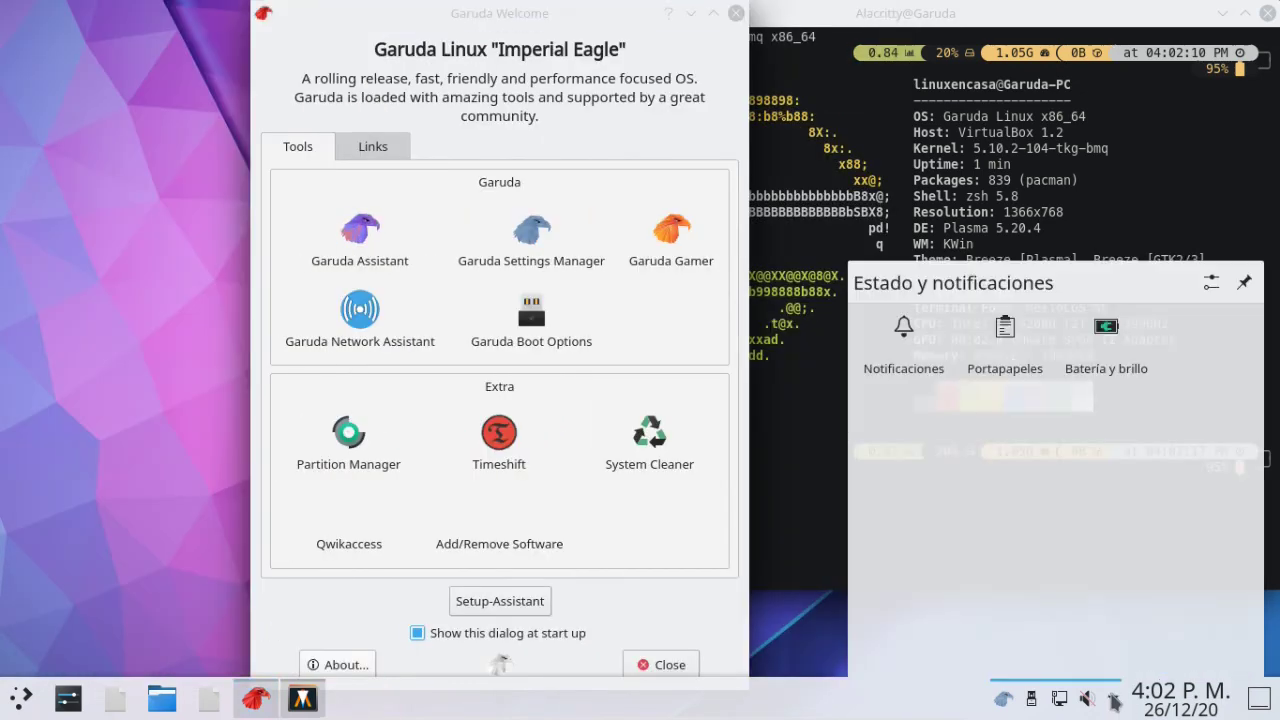
{"action": "left_click", "coordinate": [742, 13]}
Browse the application launcher, dismiss it, and enter sudo pacman -Syu pamac at the prompt.
{"action": "left_click", "coordinate": [22, 698]}
{"action": "scroll", "coordinate": [165, 420], "scroll_direction": "down", "scroll_amount": 3}
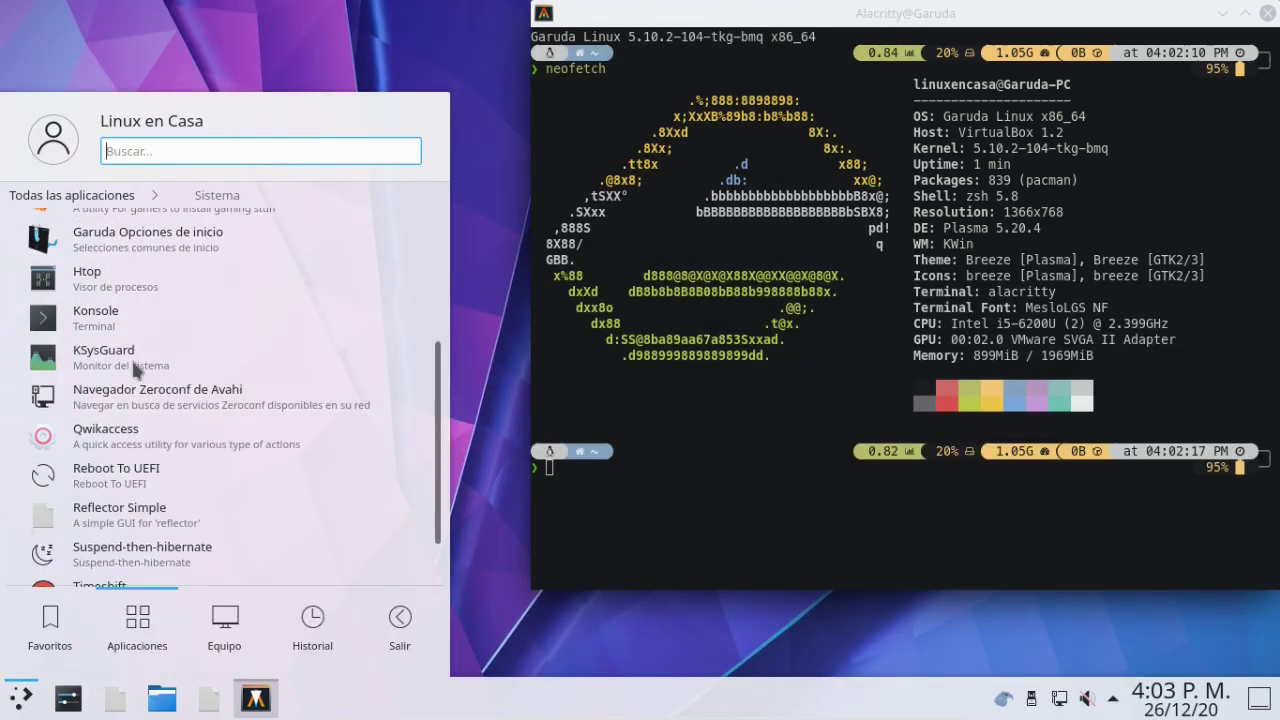
{"action": "scroll", "coordinate": [130, 390], "scroll_direction": "up", "scroll_amount": 3}
{"action": "scroll", "coordinate": [92, 465], "scroll_direction": "down", "scroll_amount": 1}
{"action": "scroll", "coordinate": [109, 374], "scroll_direction": "up", "scroll_amount": 2}
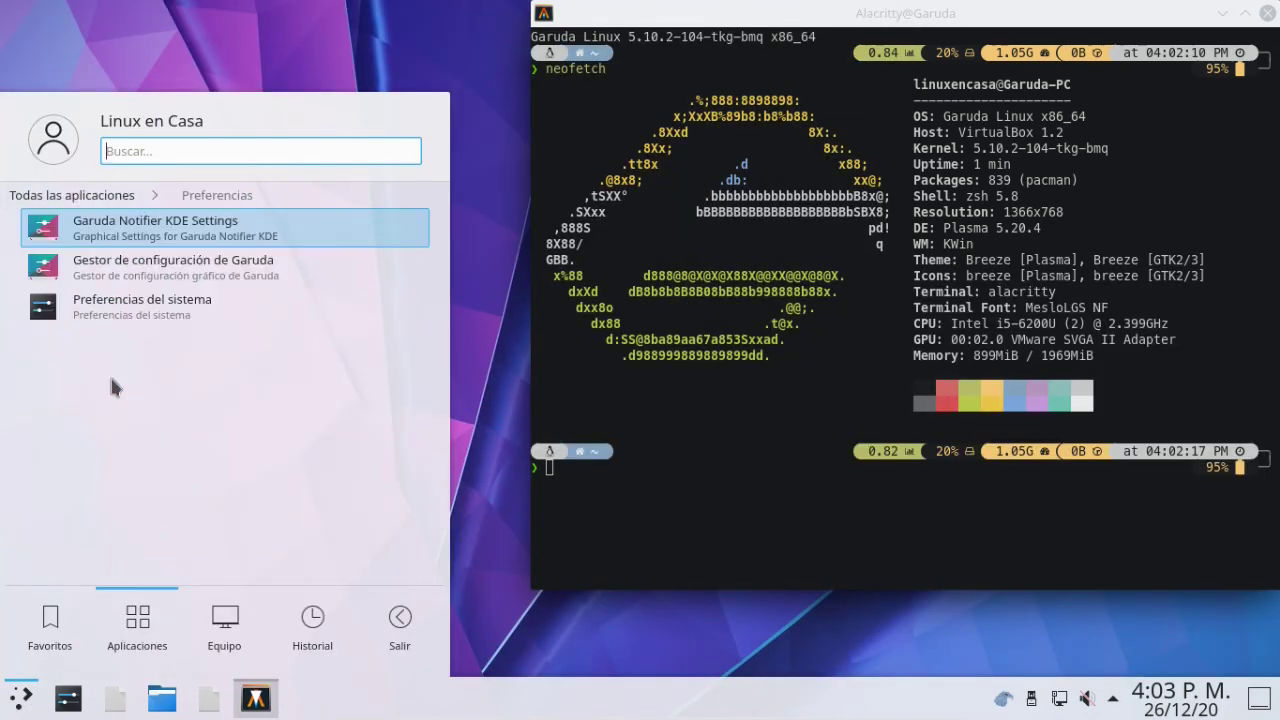
{"action": "key", "text": "Escape"}
{"action": "type", "text": "sudo "}
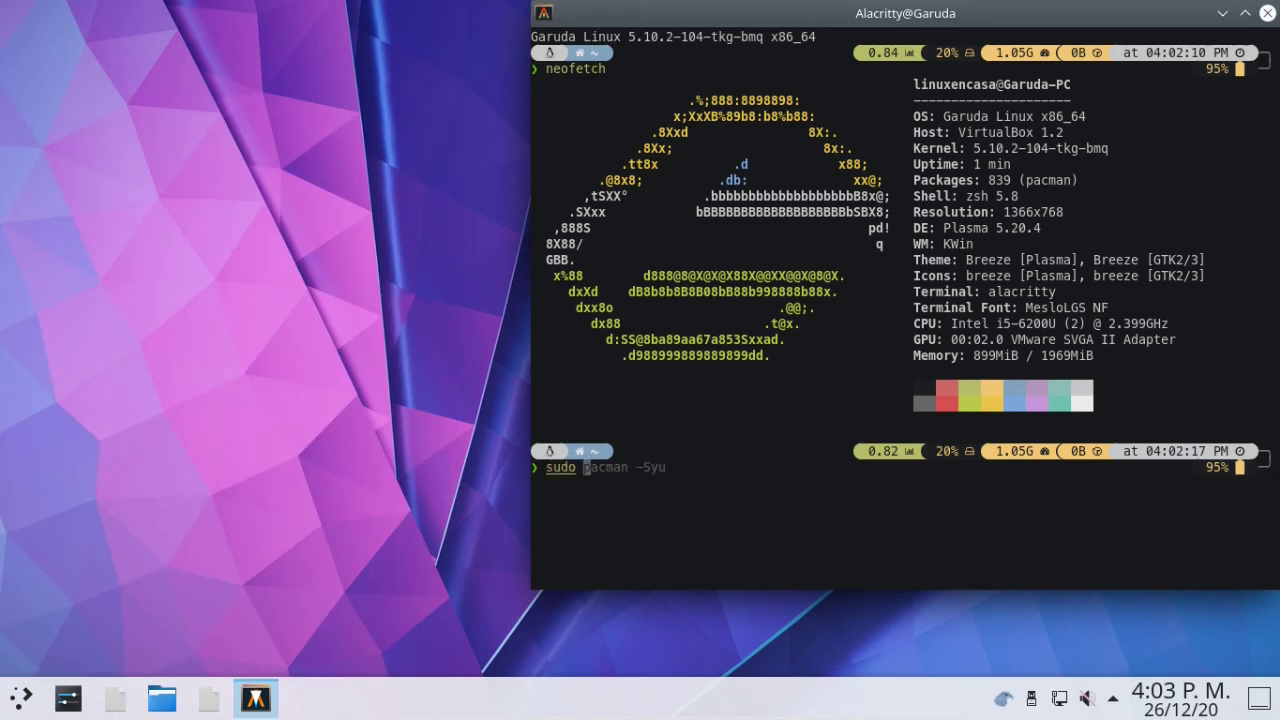
{"action": "type", "text": "pacman -Sy"}
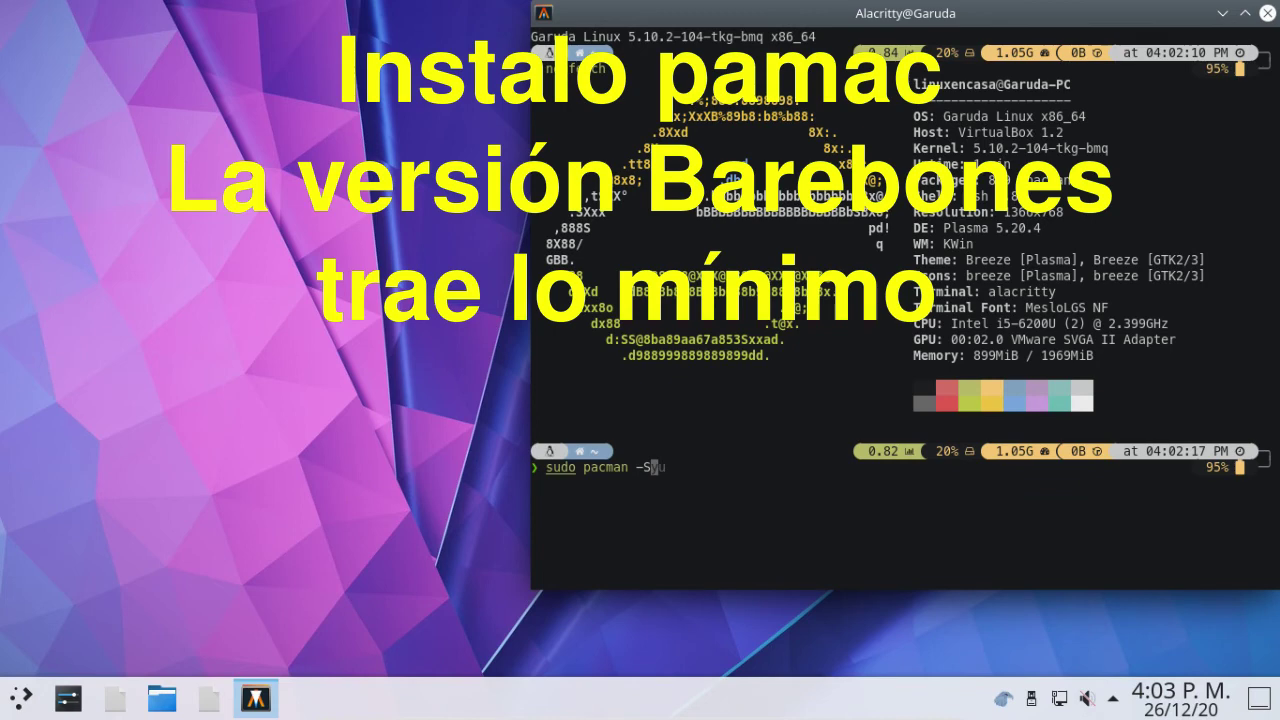
{"action": "type", "text": "u pamac"}
Run the update with the admin password, accepting pamac-all and provider 2 (xdg-desktop-portal-kde).
{"action": "key", "text": "Return"}
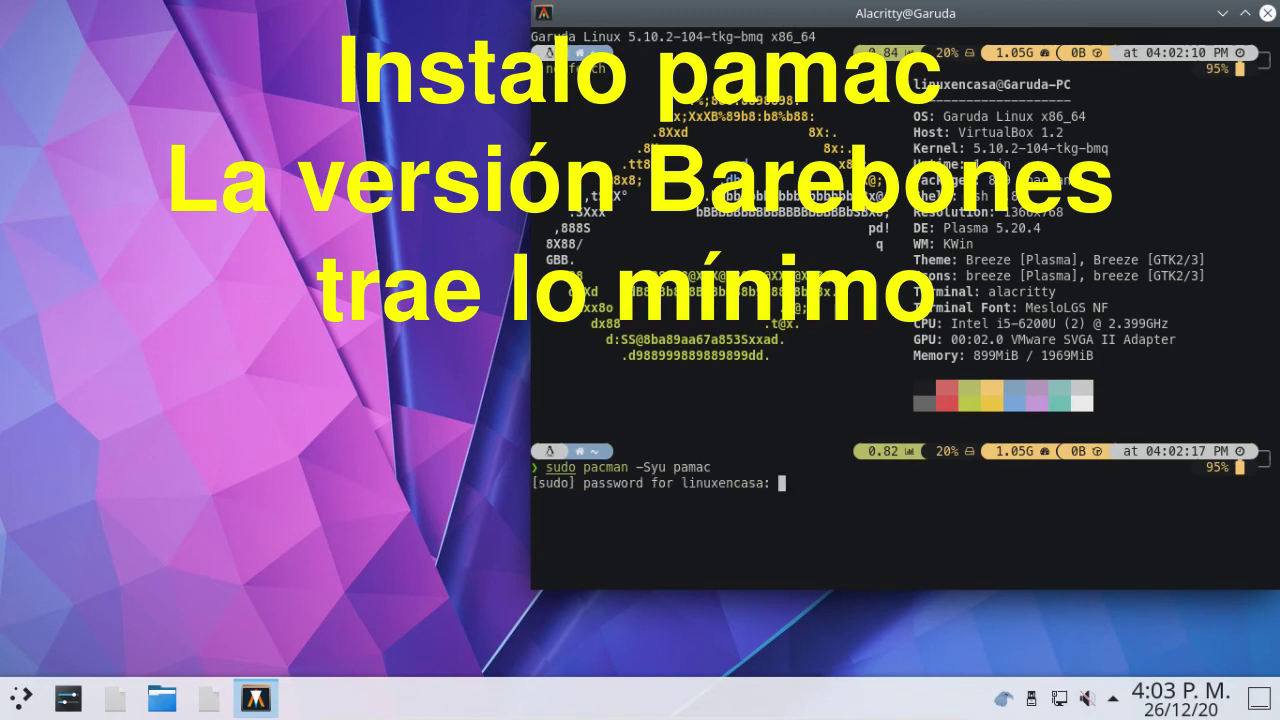
{"action": "type", "text": "********"}
{"action": "key", "text": "Return"}
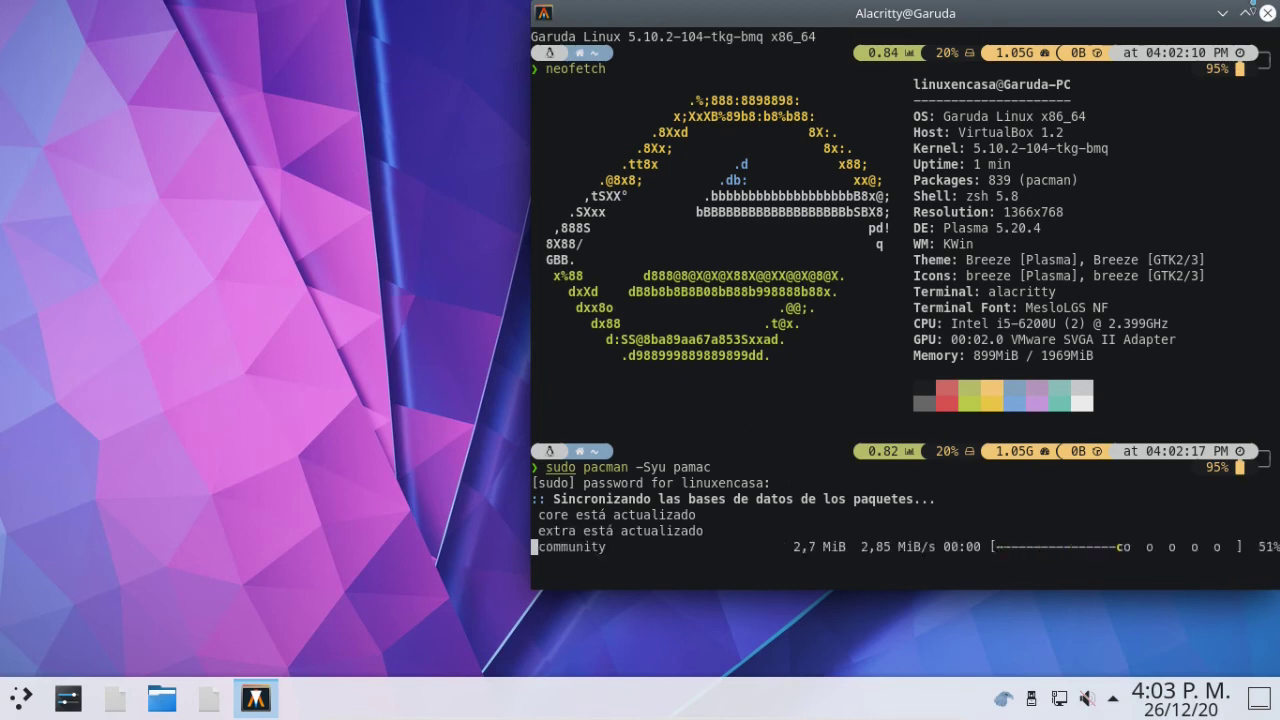
{"action": "left_click", "coordinate": [1245, 13]}
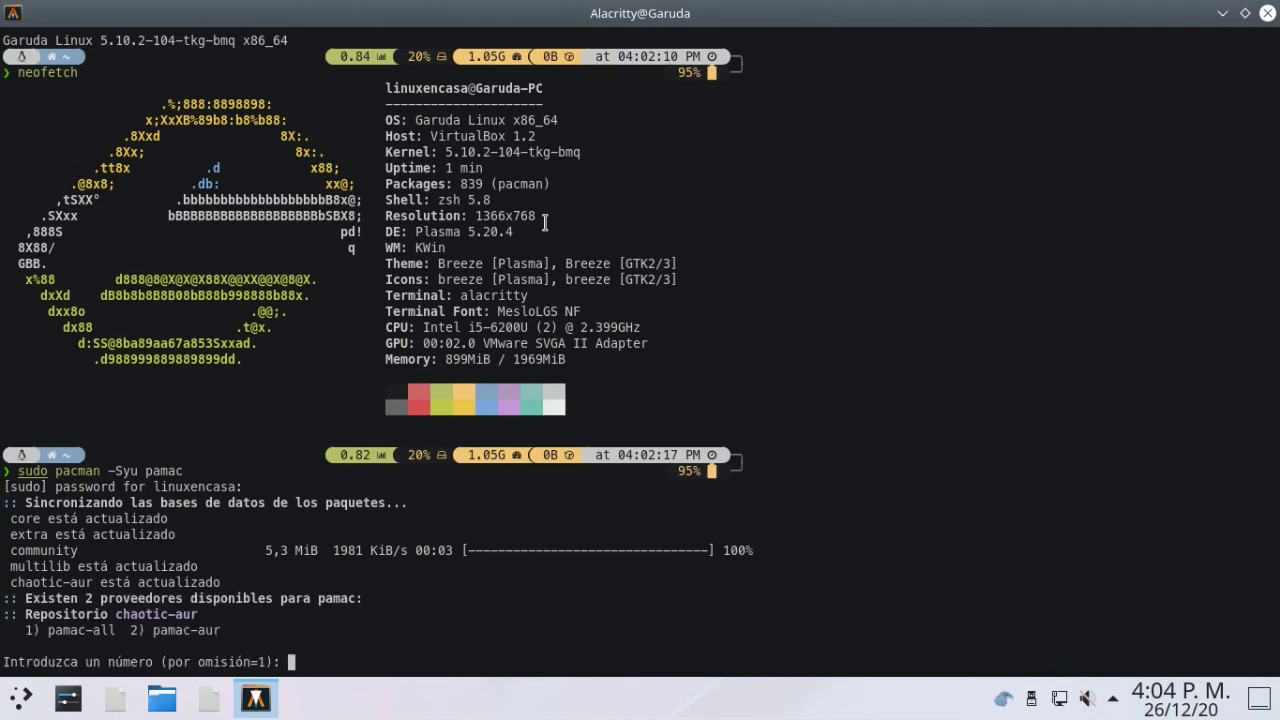
{"action": "key", "text": "Return"}
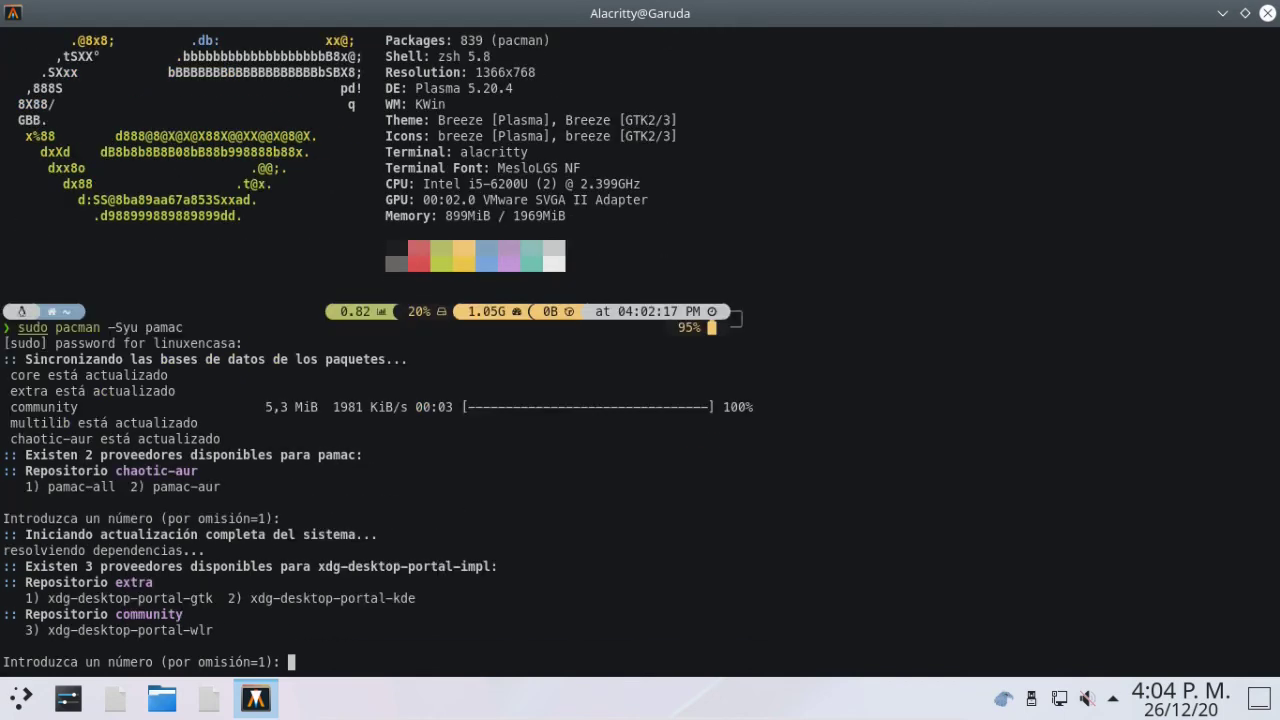
{"action": "type", "text": "2"}
{"action": "key", "text": "Return"}
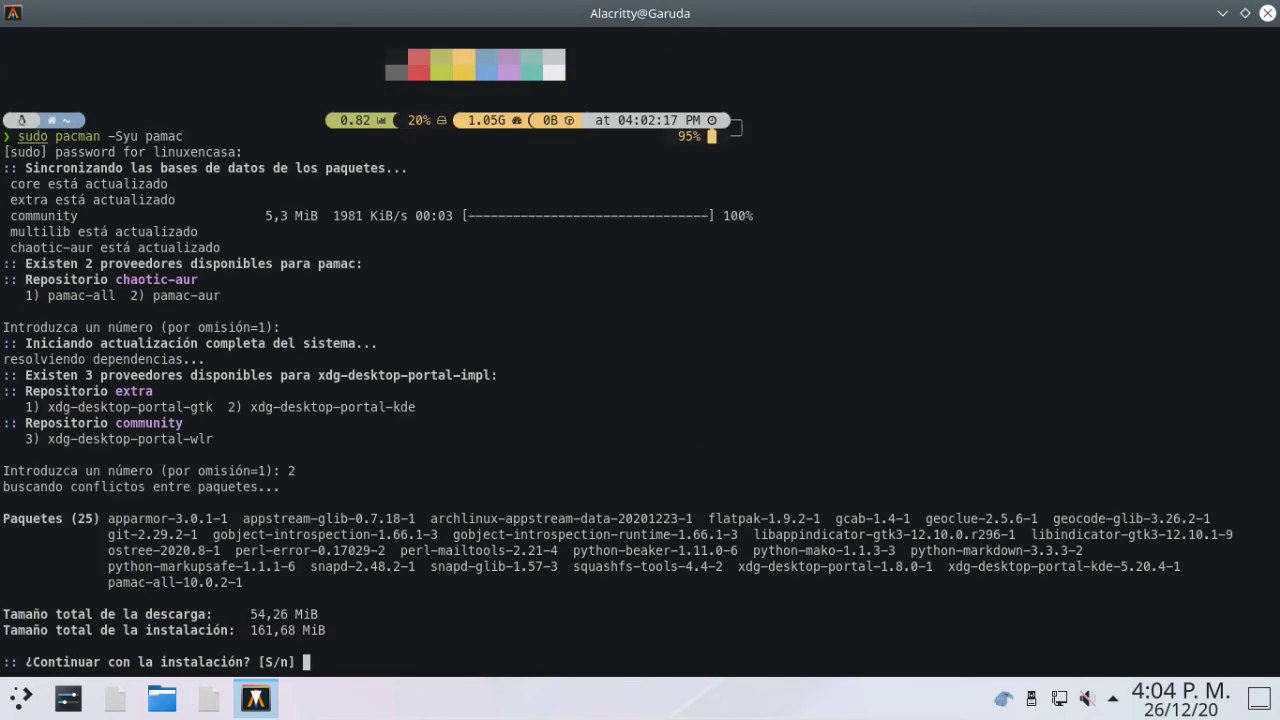
{"action": "key", "text": "Return"}
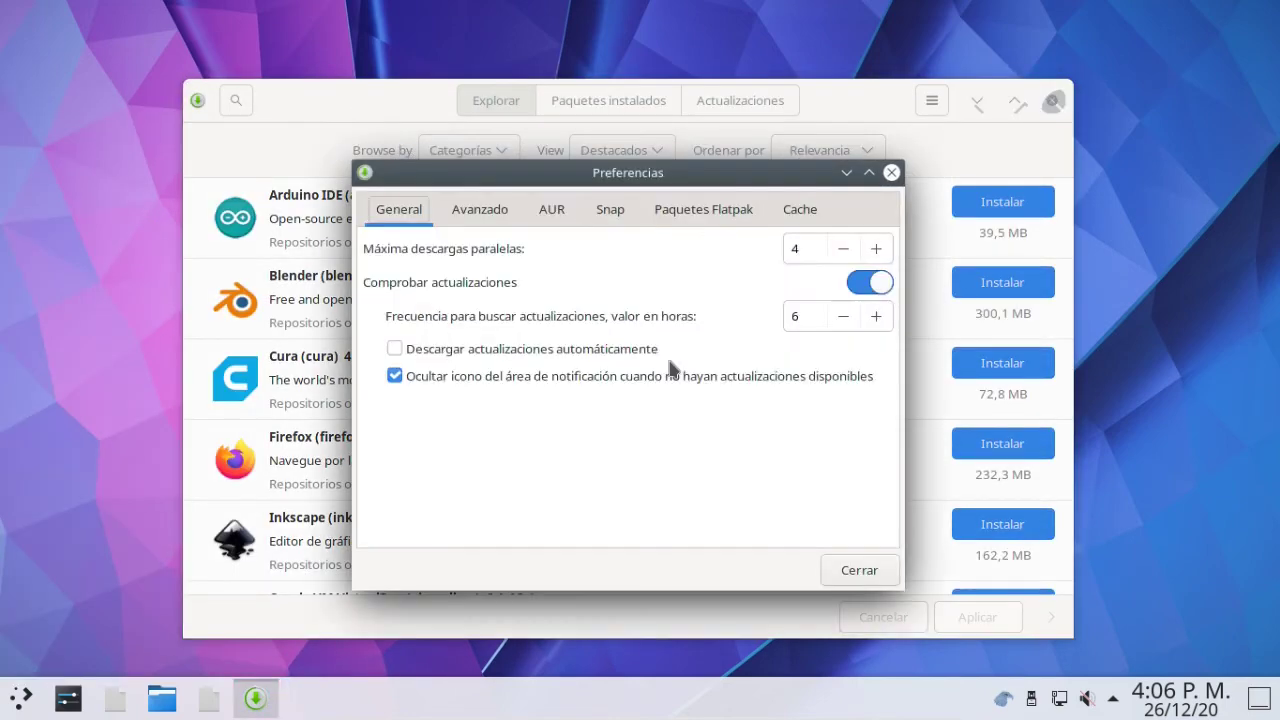
Install Firefox from Pamac's featured list, then search the packages for chrome.
{"action": "key", "text": "Escape"}
{"action": "key", "text": "ctrl+f"}
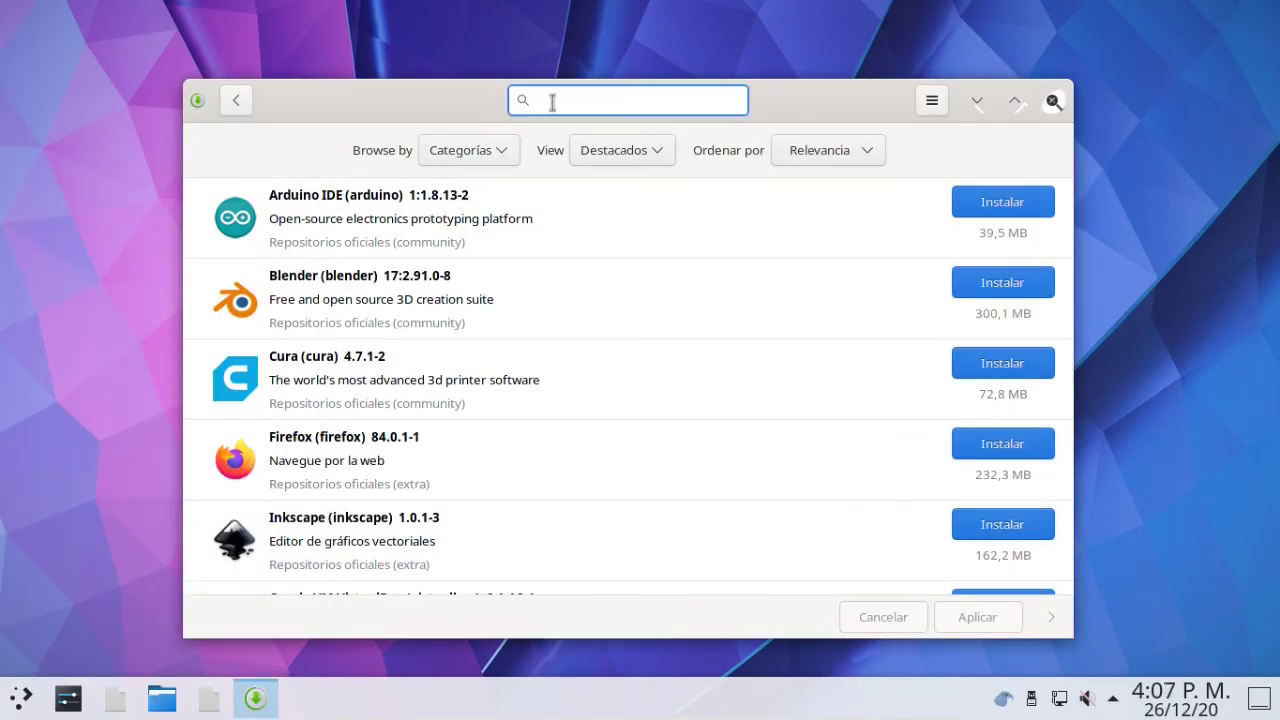
{"action": "left_click", "coordinate": [1014, 100]}
{"action": "left_click", "coordinate": [1209, 269]}
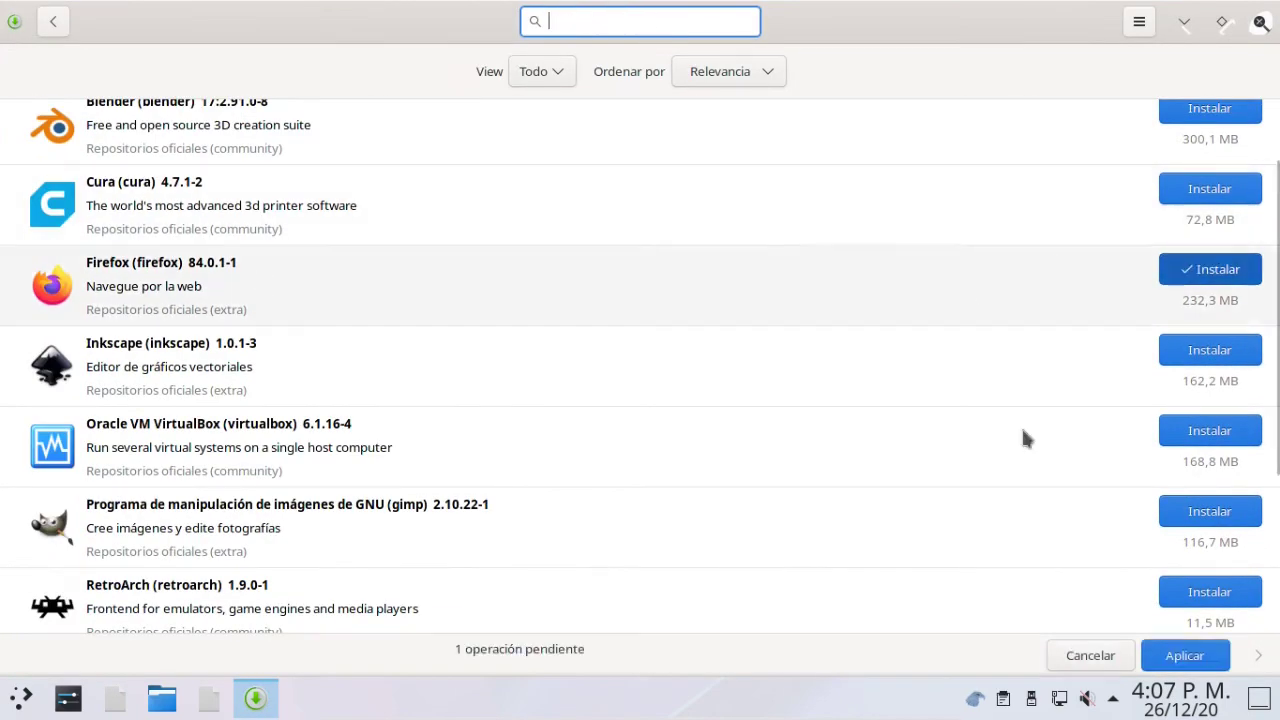
{"action": "left_click", "coordinate": [1183, 655]}
{"action": "left_click", "coordinate": [861, 490]}
{"action": "left_click", "coordinate": [1008, 497]}
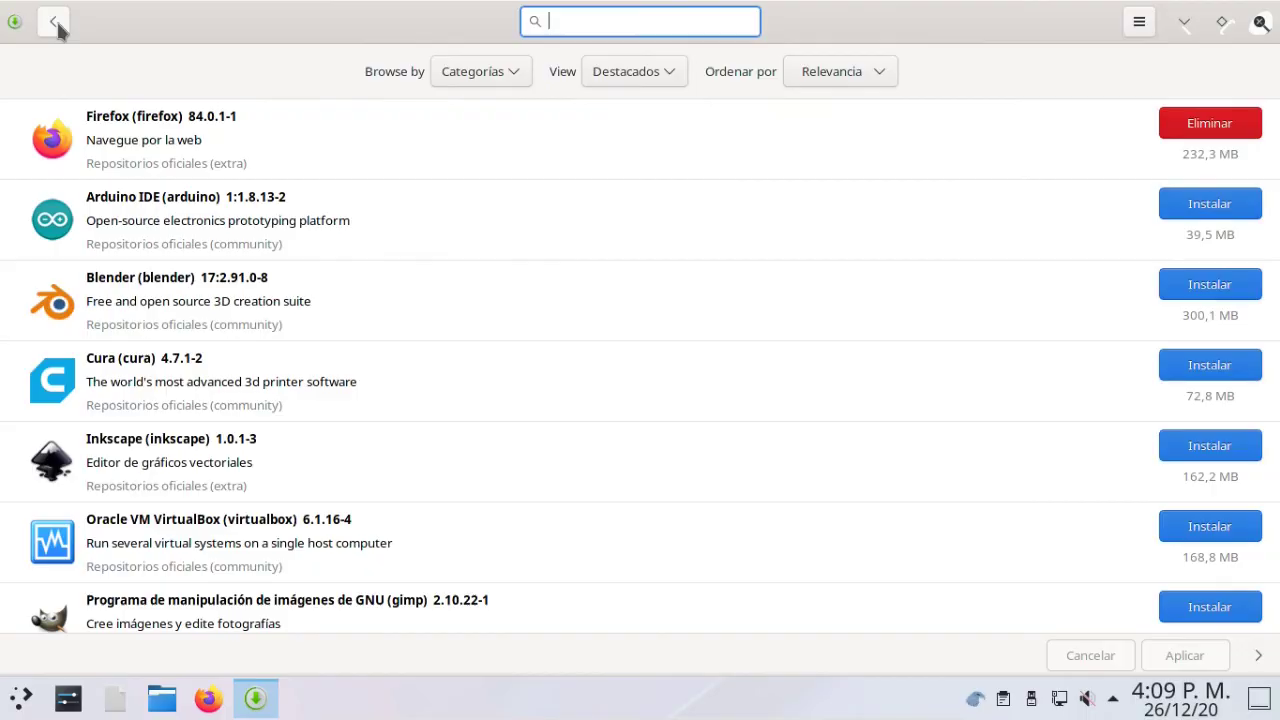
{"action": "type", "text": "chrome"}
{"action": "scroll", "coordinate": [237, 286], "scroll_direction": "down", "scroll_amount": 15}
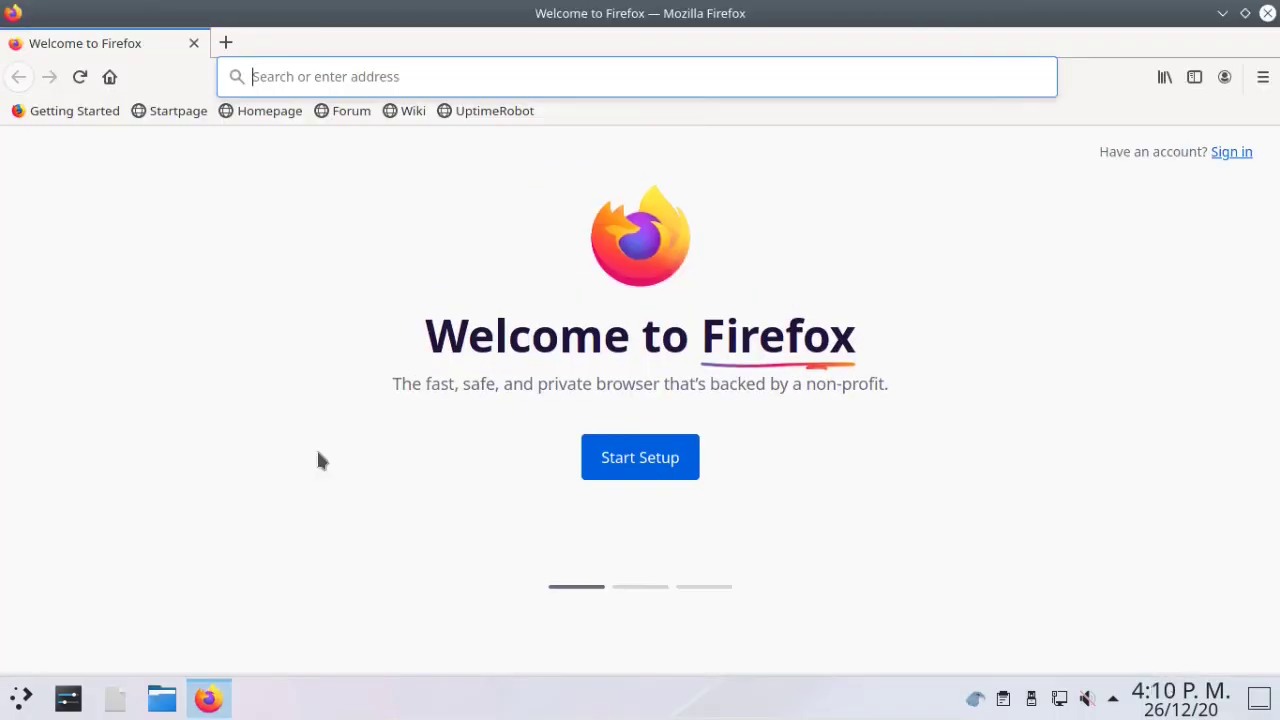
Launch Firefox, check its About dialog, and open Wikipedia from a wikip web search.
{"action": "left_click", "coordinate": [1262, 77]}
{"action": "left_click", "coordinate": [1060, 667]}
{"action": "left_click", "coordinate": [1060, 300]}
{"action": "left_click", "coordinate": [918, 180]}
{"action": "type", "text": "wikip"}
{"action": "key", "text": "Return"}
{"action": "left_click", "coordinate": [229, 331]}
{"action": "key", "text": "super"}
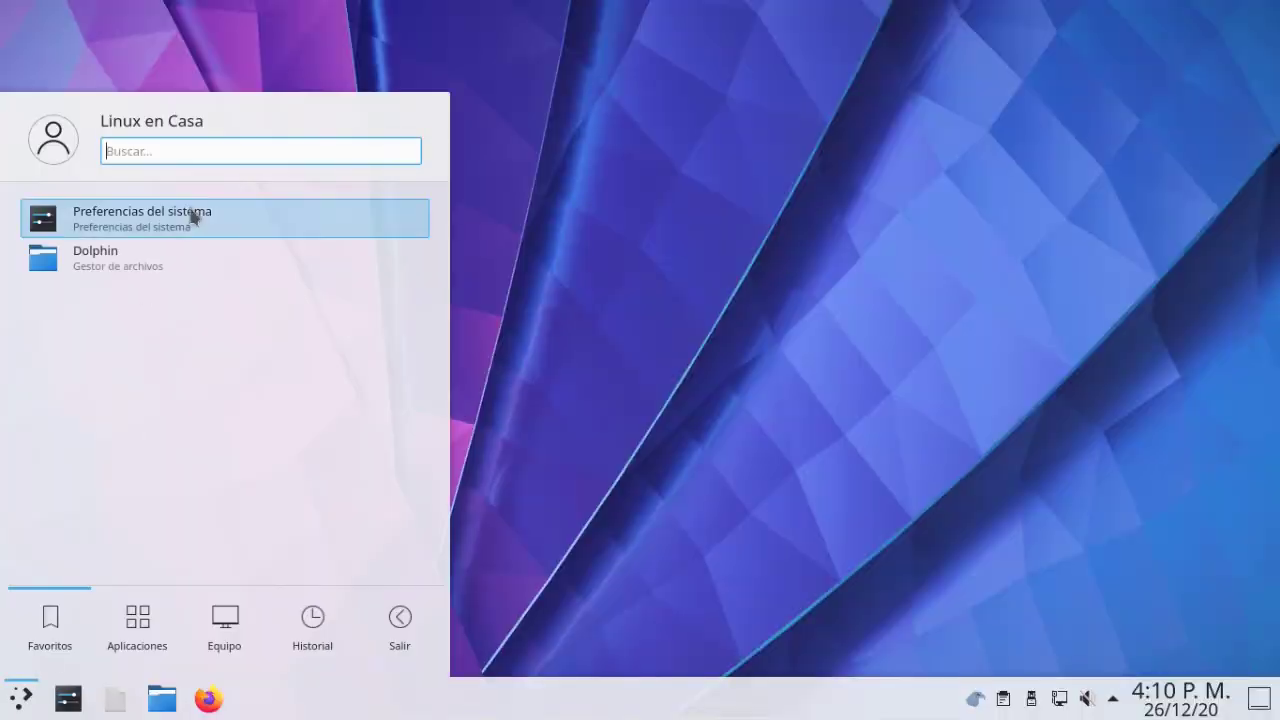
In Konsole, run free -h, htop and uname -a to check memory, processes and kernel.
{"action": "left_click", "coordinate": [128, 528]}
{"action": "type", "text": "free"}
{"action": "type", "text": "-h"}
{"action": "key", "text": "Return"}
{"action": "type", "text": "htop"}
{"action": "key", "text": "Return"}
{"action": "key", "text": "q"}
{"action": "type", "text": "uname -a"}
{"action": "key", "text": "Return"}
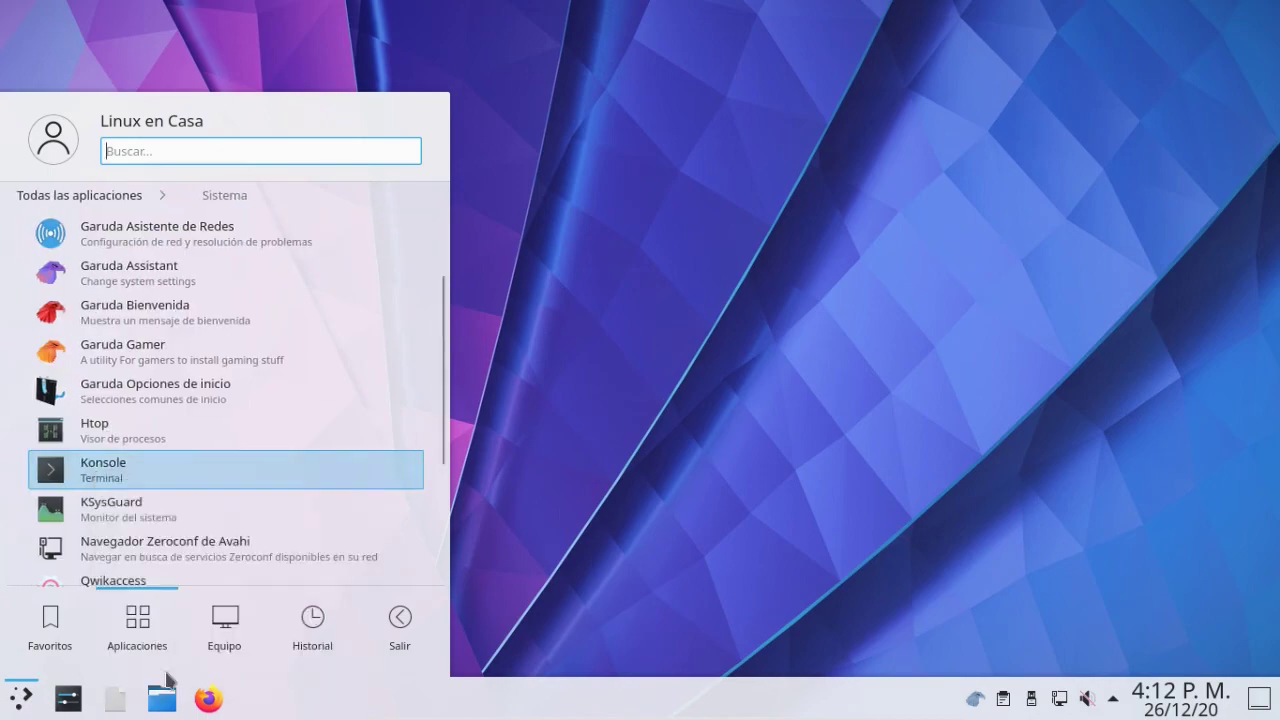
In a new Konsole, search pamac for chrome and build google-chrome, answering y.
{"action": "left_click", "coordinate": [86, 466]}
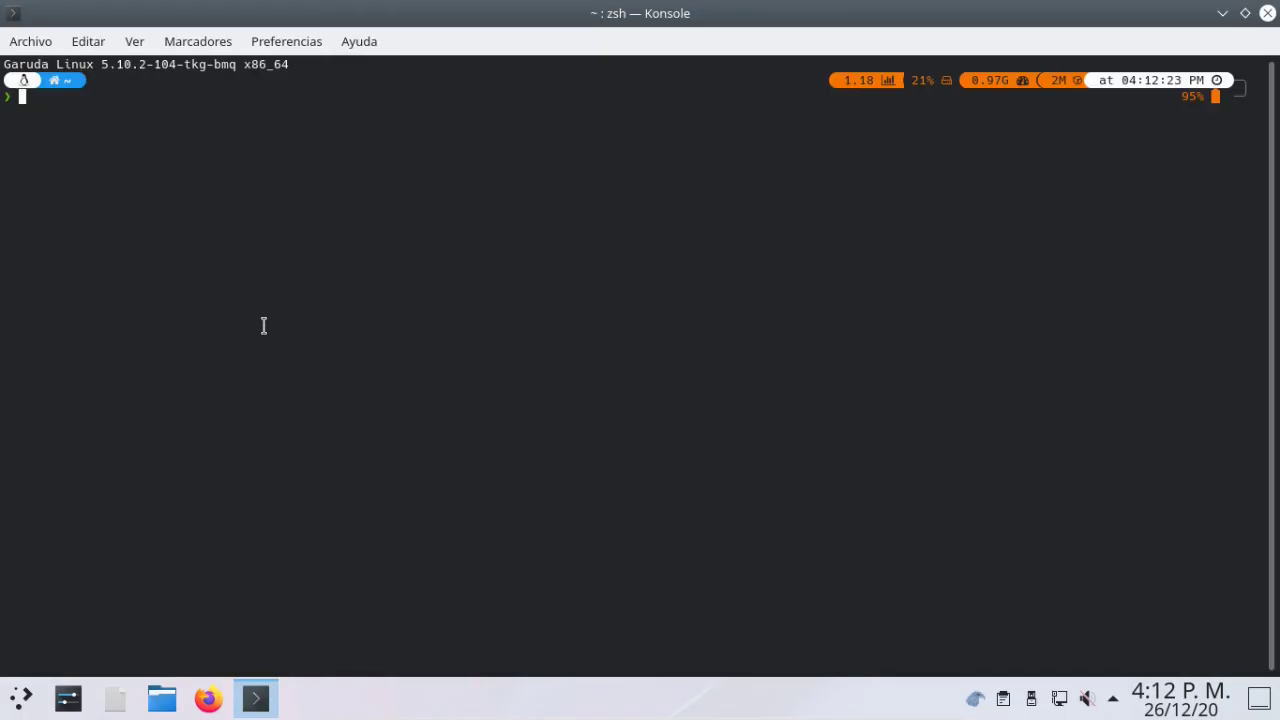
{"action": "type", "text": "pamac sear"}
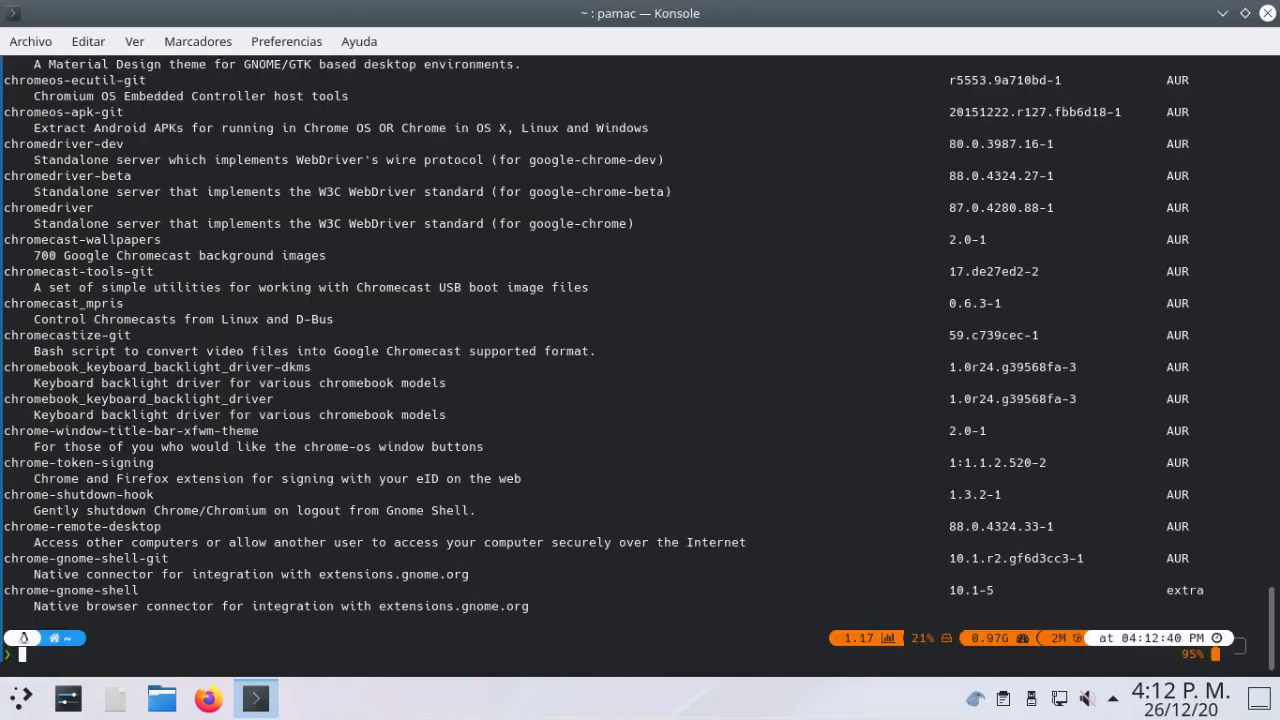
{"action": "scroll", "coordinate": [640, 305], "scroll_direction": "up", "scroll_amount": 4}
{"action": "scroll", "coordinate": [42, 535], "scroll_direction": "down", "scroll_amount": 4}
{"action": "scroll", "coordinate": [42, 535], "scroll_direction": "up", "scroll_amount": 12}
{"action": "type", "text": "pamac"}
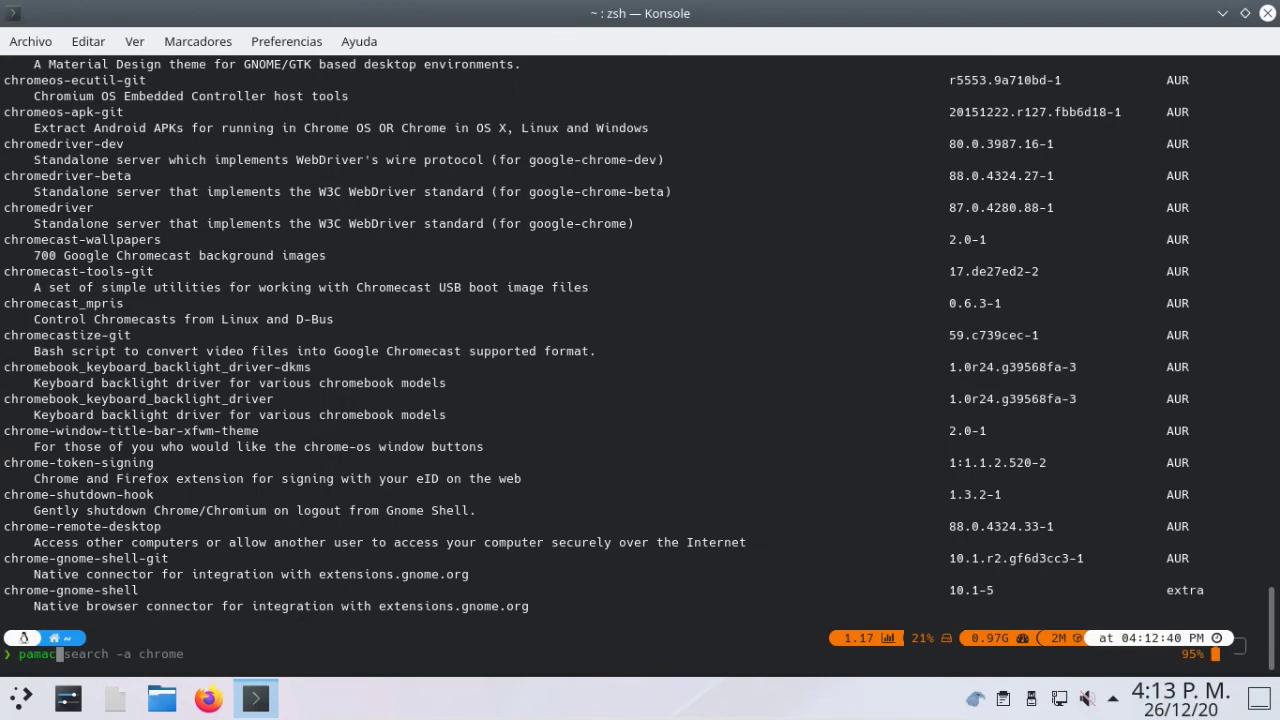
{"action": "type", "text": " build google-chro"}
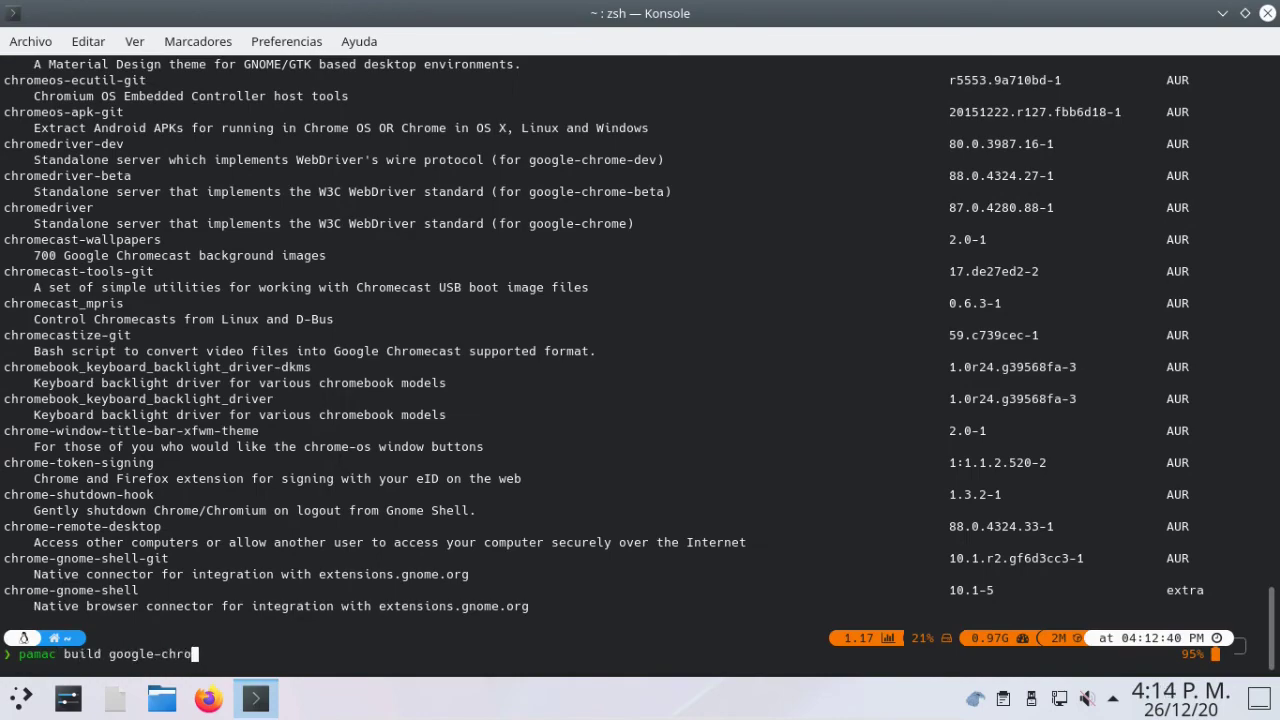
{"action": "type", "text": "me"}
{"action": "key", "text": "Return"}
{"action": "key", "text": "Return"}
{"action": "key", "text": "Up"}
{"action": "key", "text": "Return"}
{"action": "type", "text": "y"}
{"action": "key", "text": "Return"}
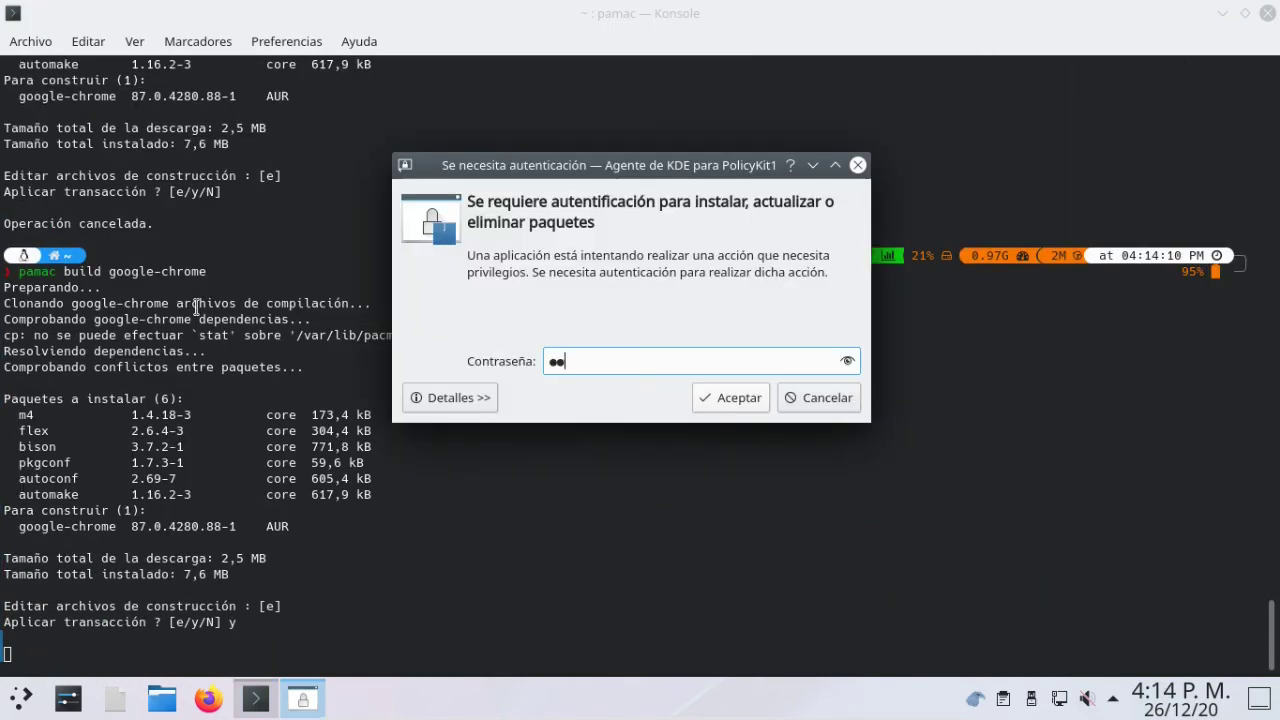
{"action": "key", "text": "Return"}
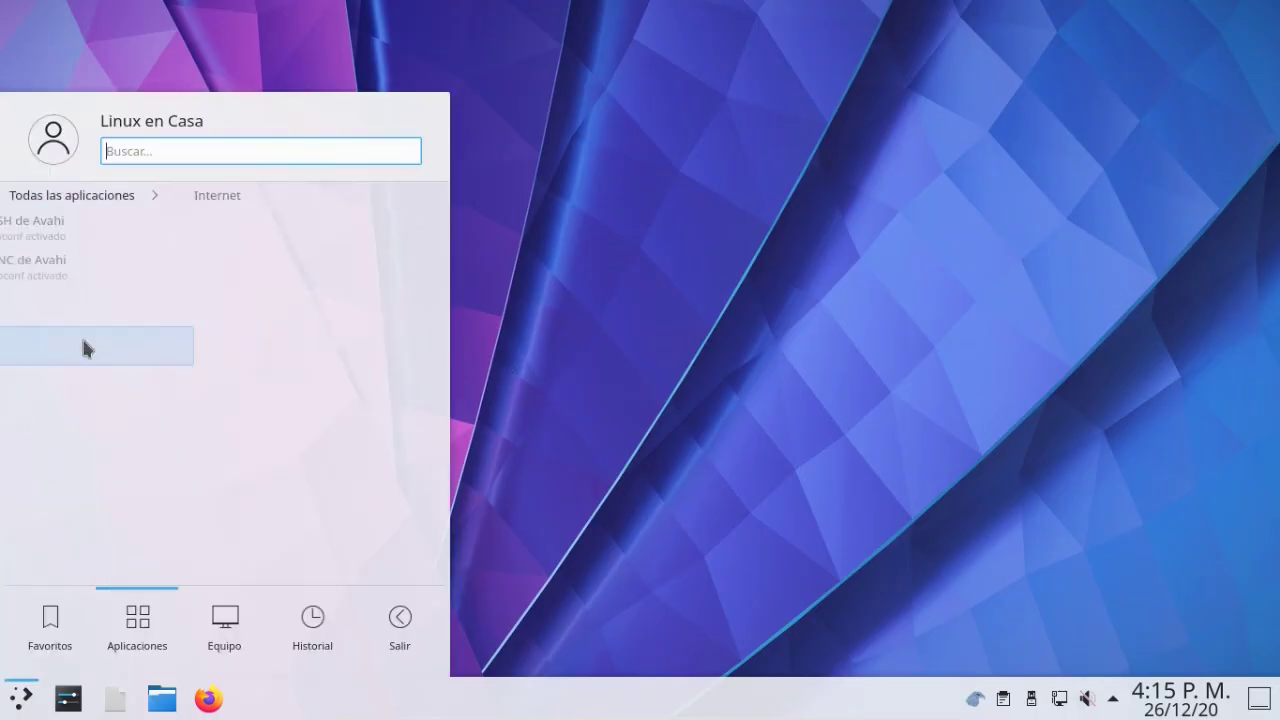
Play Spring - Blender Open Movie on YouTube in Chrome and adjust the speaker volume.
{"action": "left_click", "coordinate": [86, 343]}
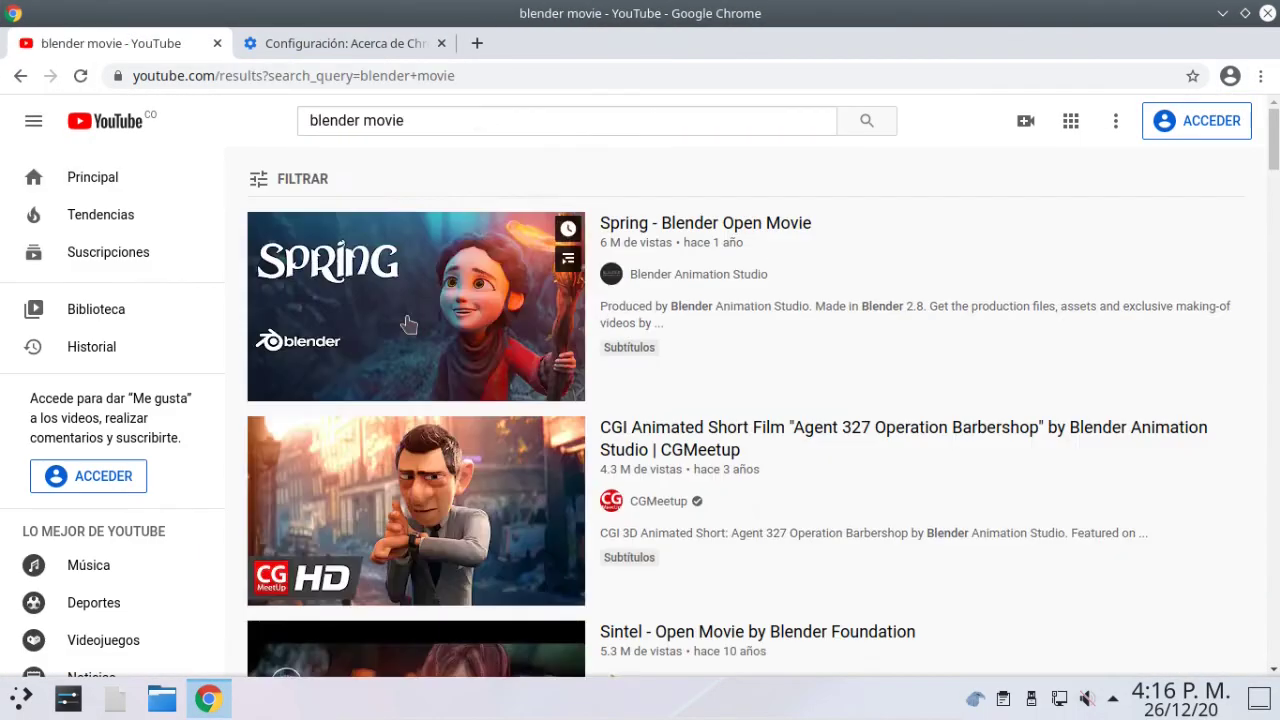
{"action": "left_click", "coordinate": [409, 323]}
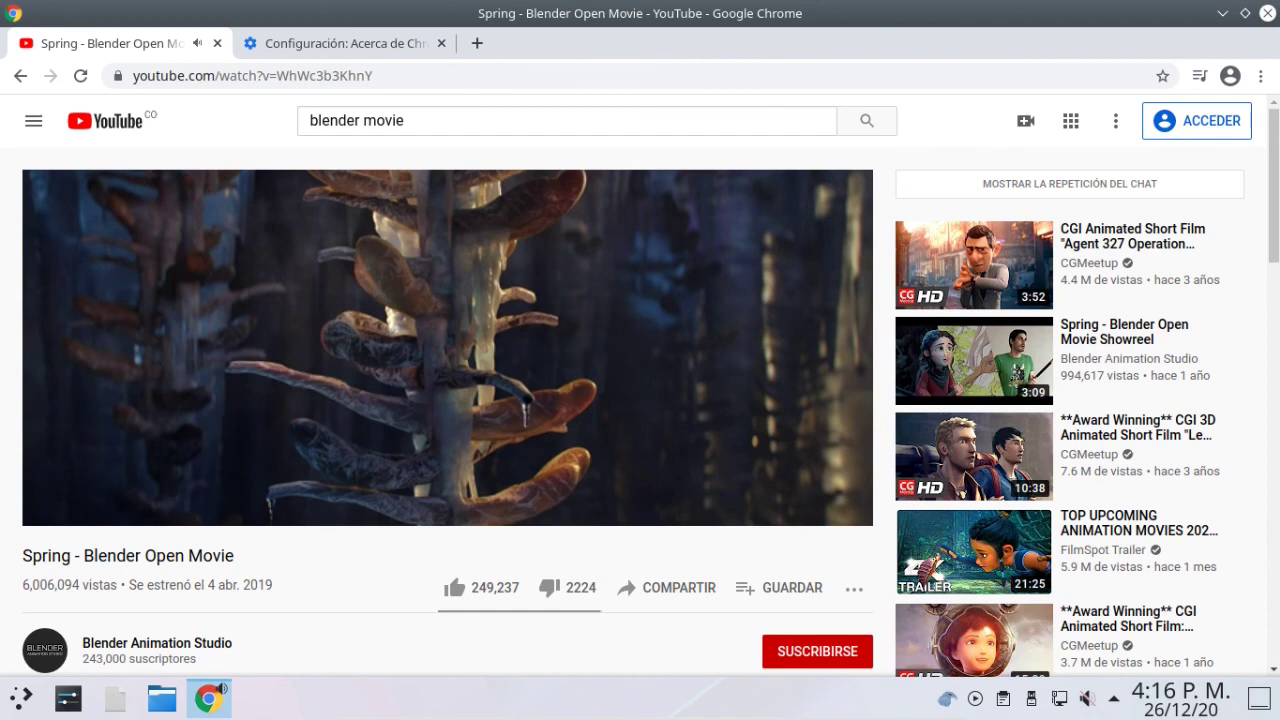
{"action": "left_click", "coordinate": [1086, 700]}
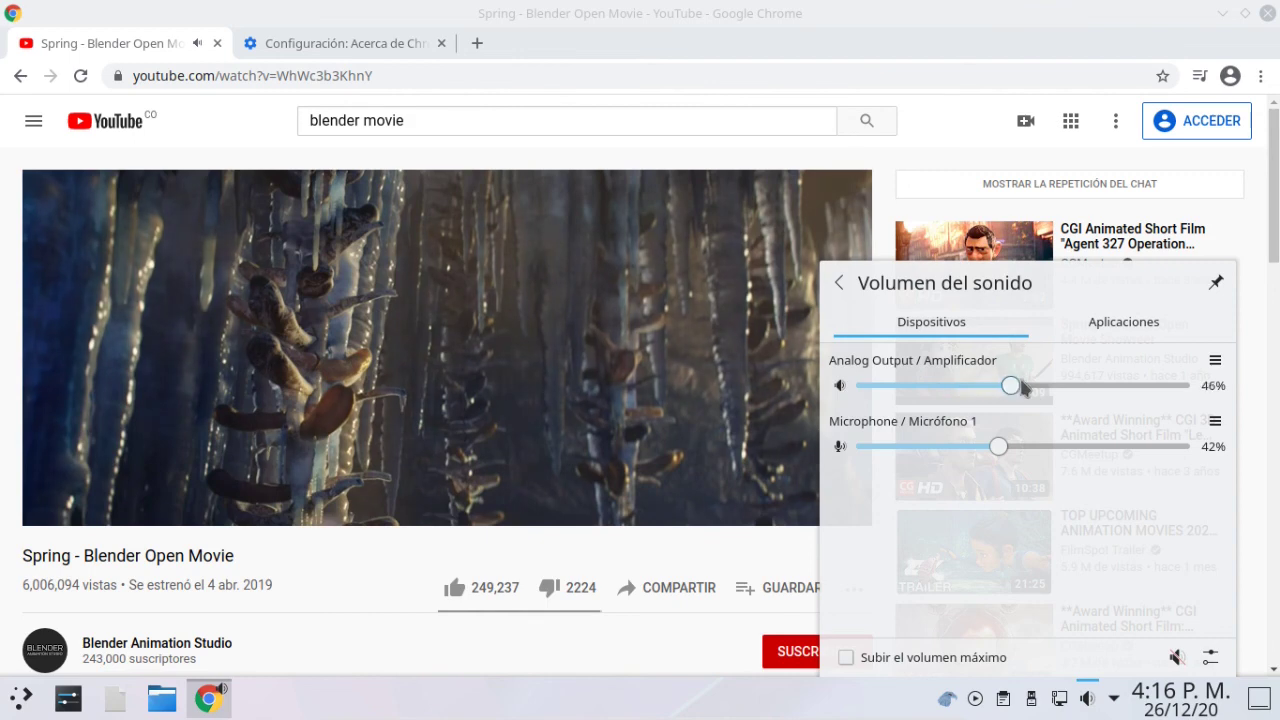
{"action": "left_click_drag", "start_coordinate": [1020, 388], "coordinate": [1034, 389]}
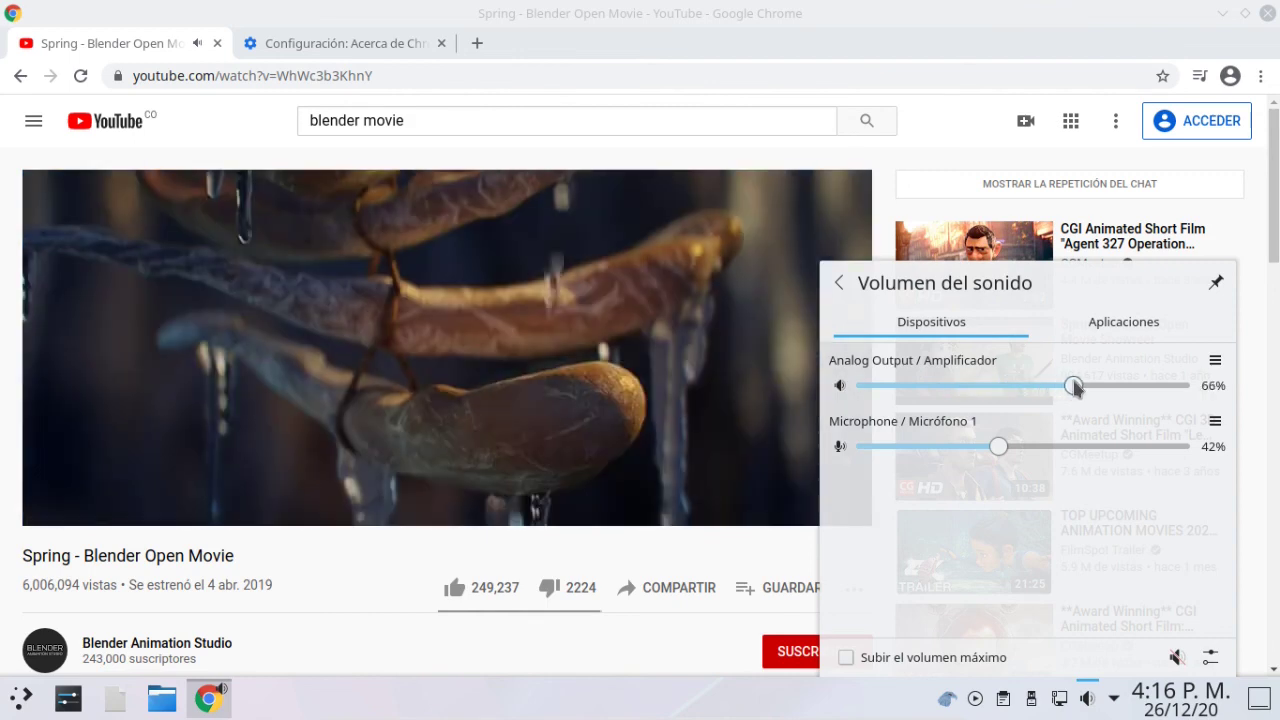
{"action": "left_click_drag", "start_coordinate": [1074, 388], "coordinate": [1048, 388]}
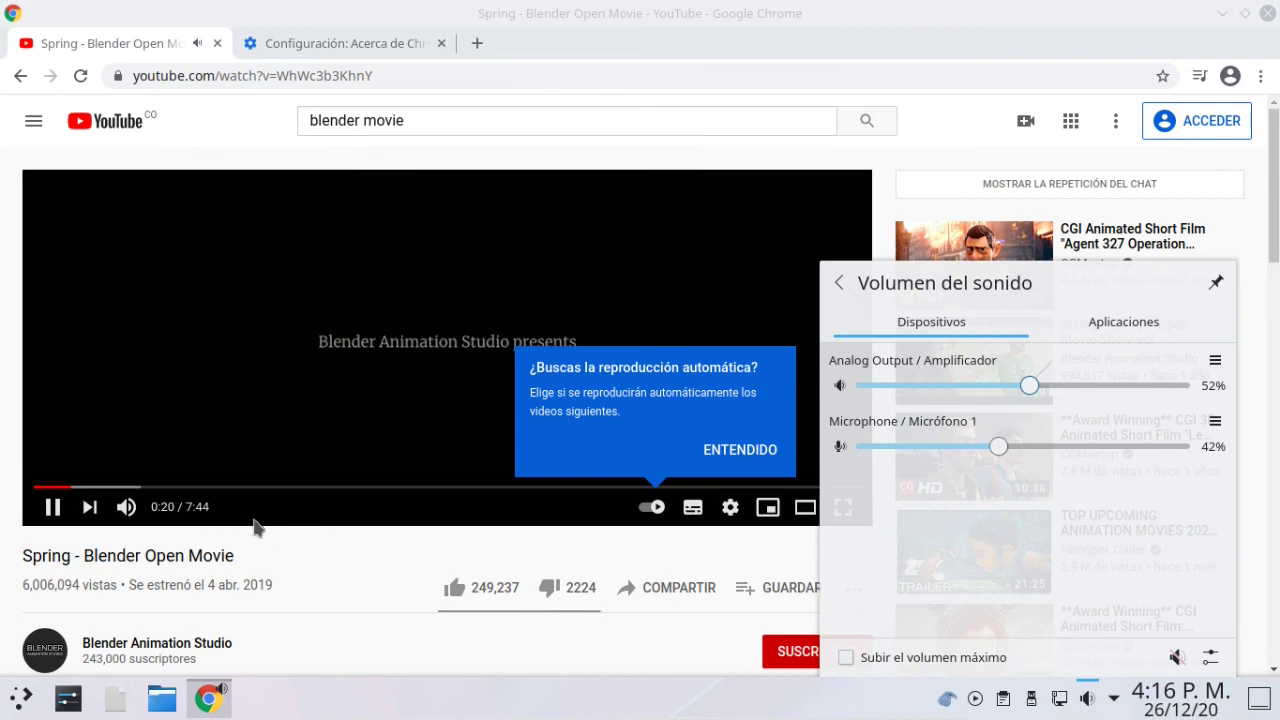
{"action": "left_click", "coordinate": [1087, 701]}
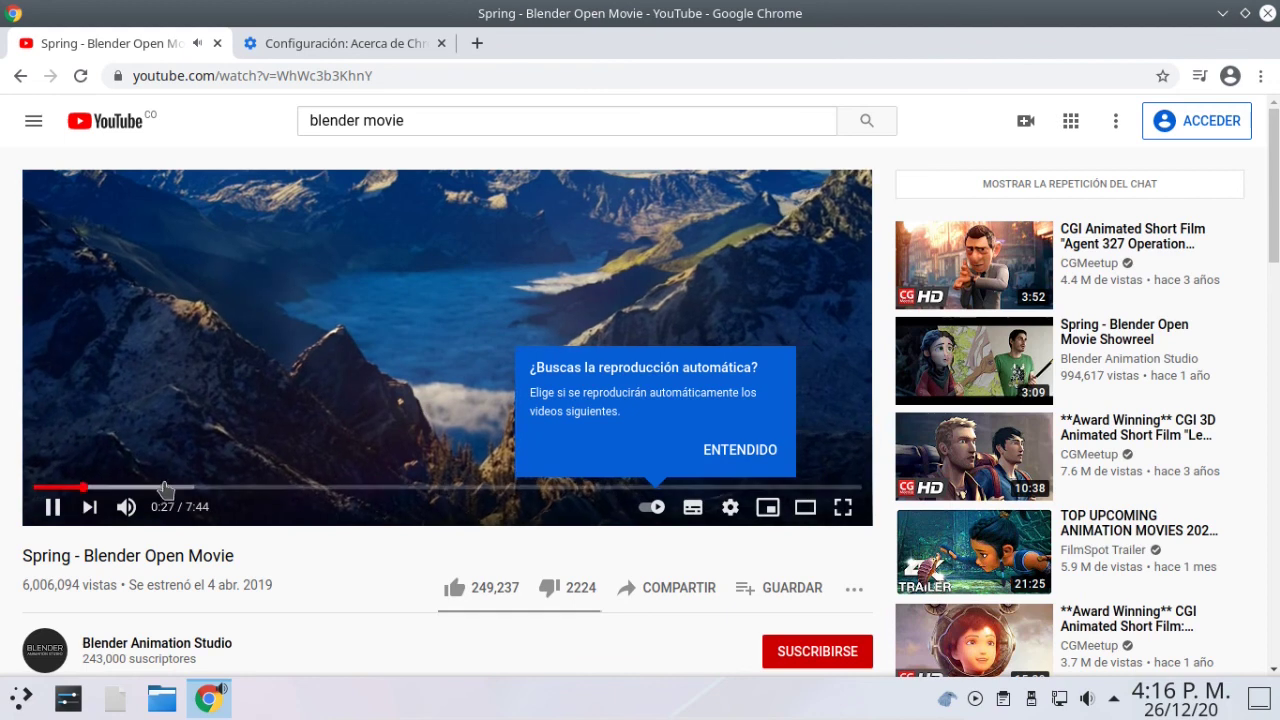
Pause the Spring video and close the Chrome window.
{"action": "left_click", "coordinate": [53, 508]}
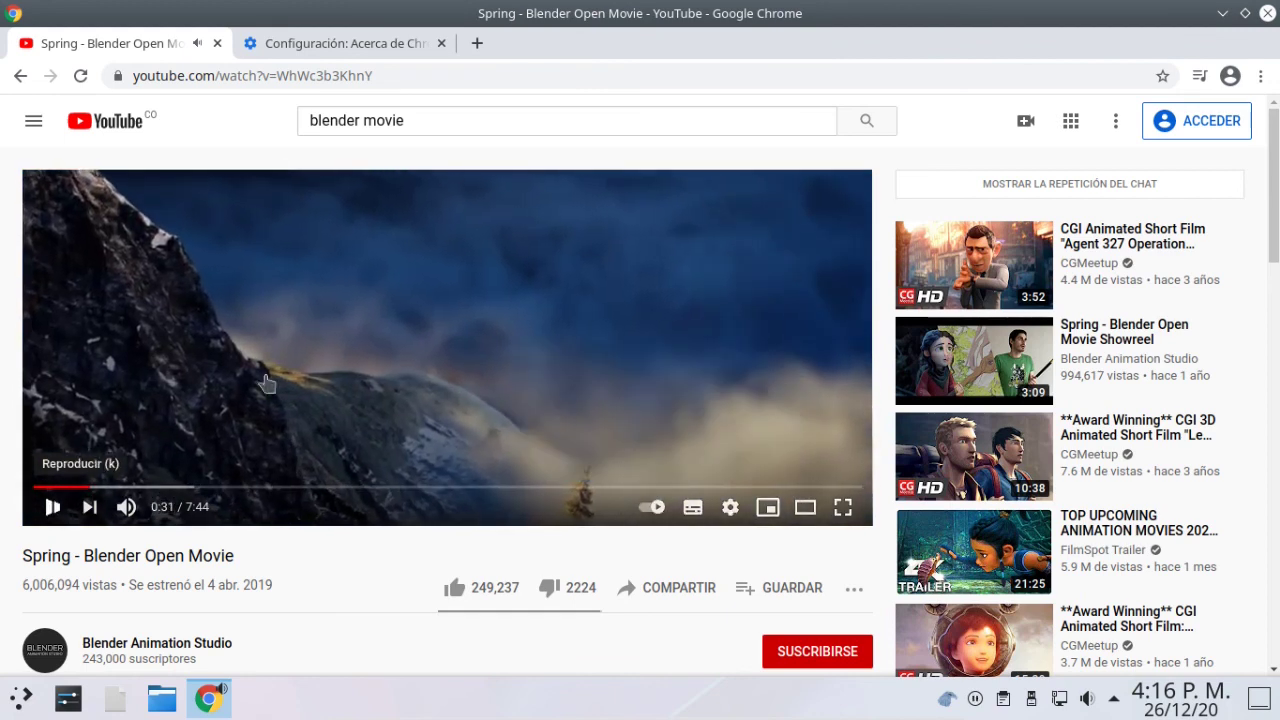
{"action": "left_click", "coordinate": [1266, 13]}
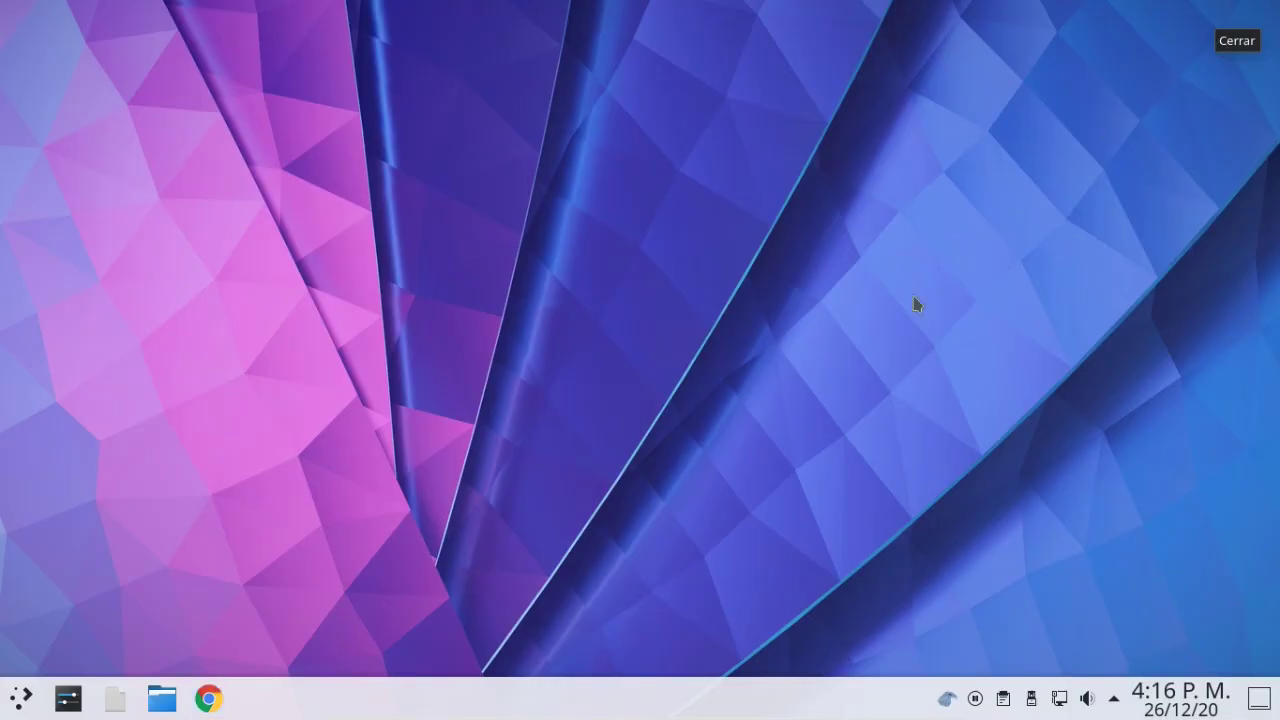
{"action": "left_click", "coordinate": [24, 698]}
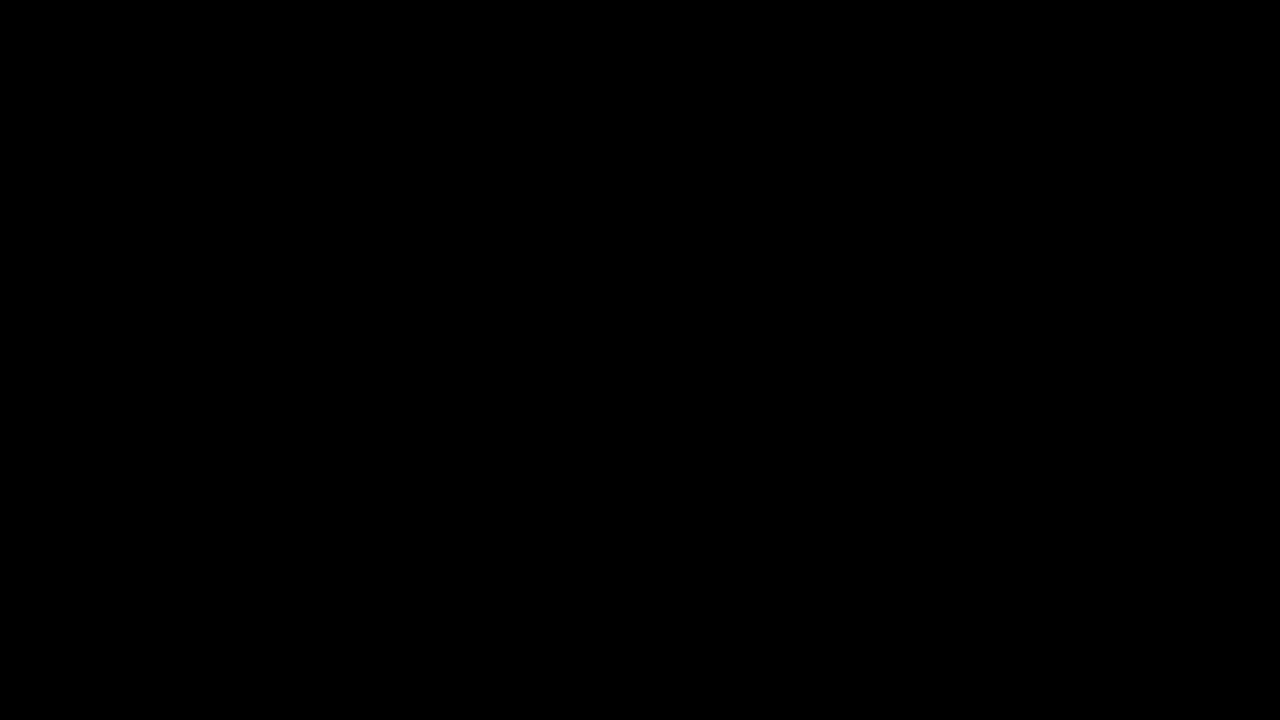